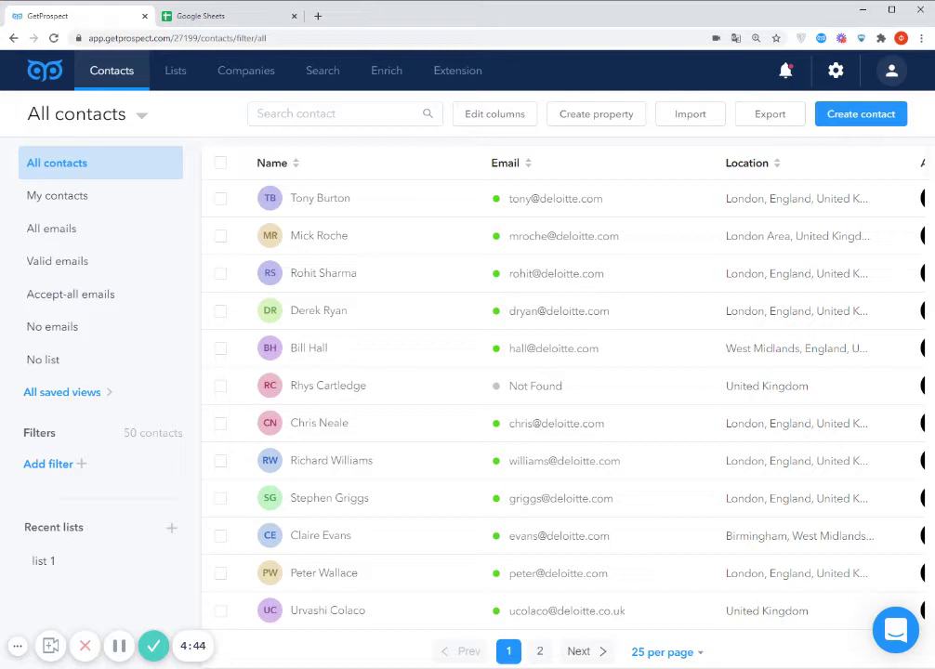
- Open the integration settings of the account and browse the list of available apps
{"action": "left_click", "coordinate": [891, 73]}
{"action": "left_click", "coordinate": [820, 314]}
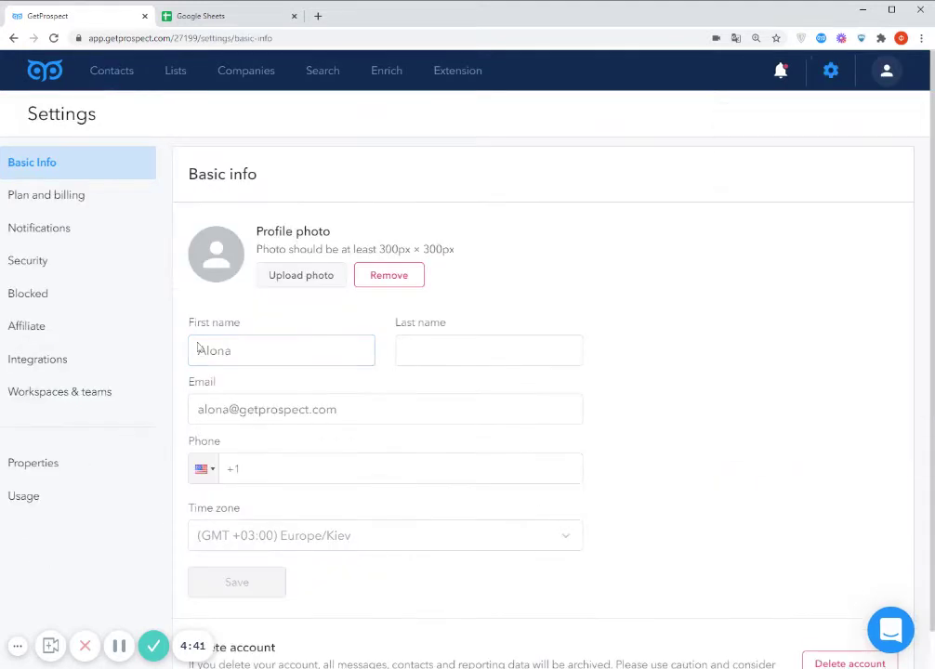
{"action": "left_click", "coordinate": [58, 361]}
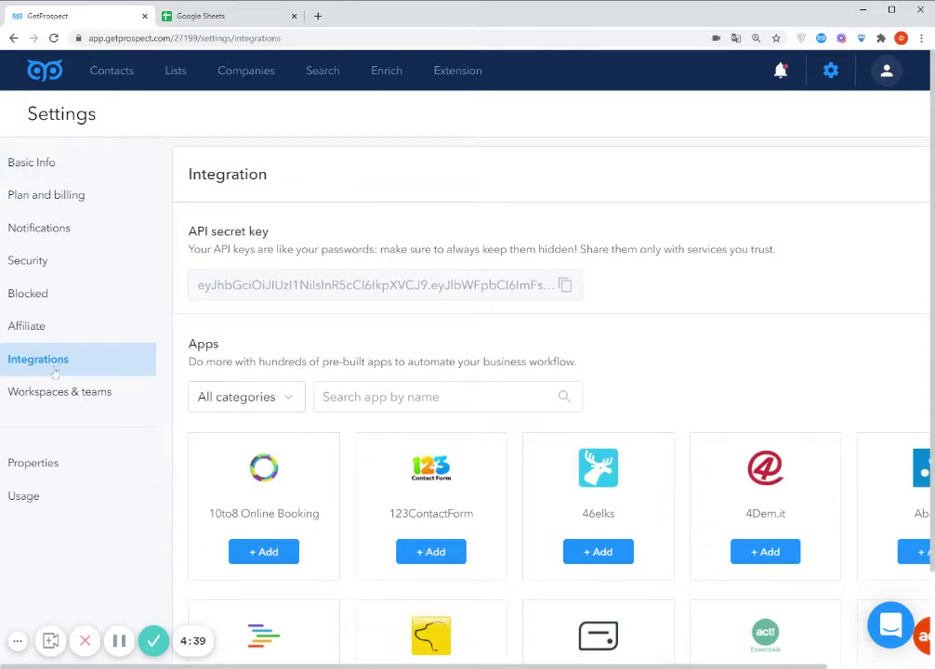
{"action": "scroll", "coordinate": [553, 459], "scroll_direction": "down", "scroll_amount": 5}
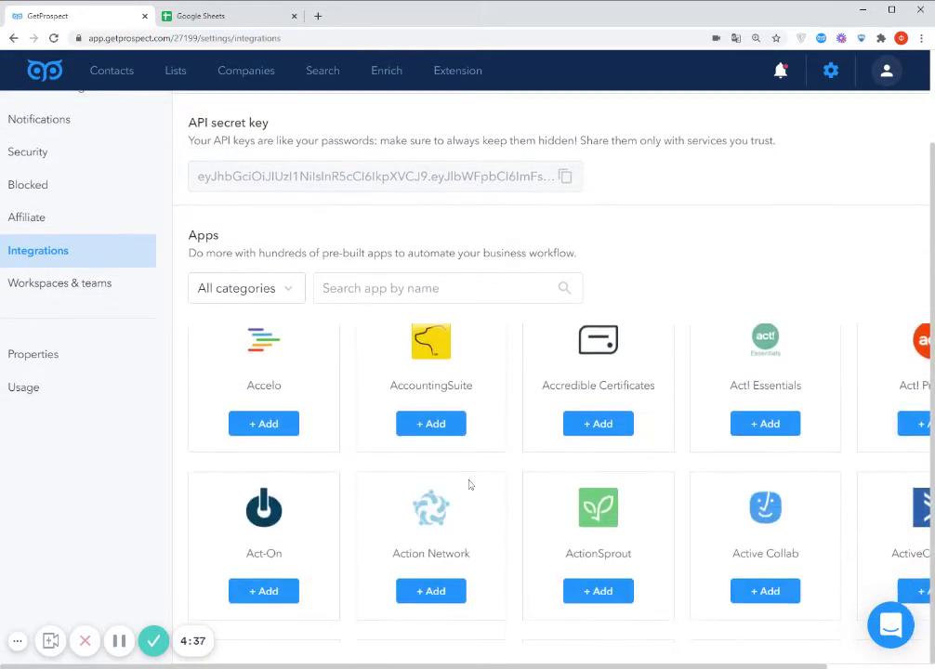
{"action": "scroll", "coordinate": [469, 493], "scroll_direction": "down", "scroll_amount": 3}
{"action": "scroll", "coordinate": [466, 491], "scroll_direction": "up", "scroll_amount": 7}
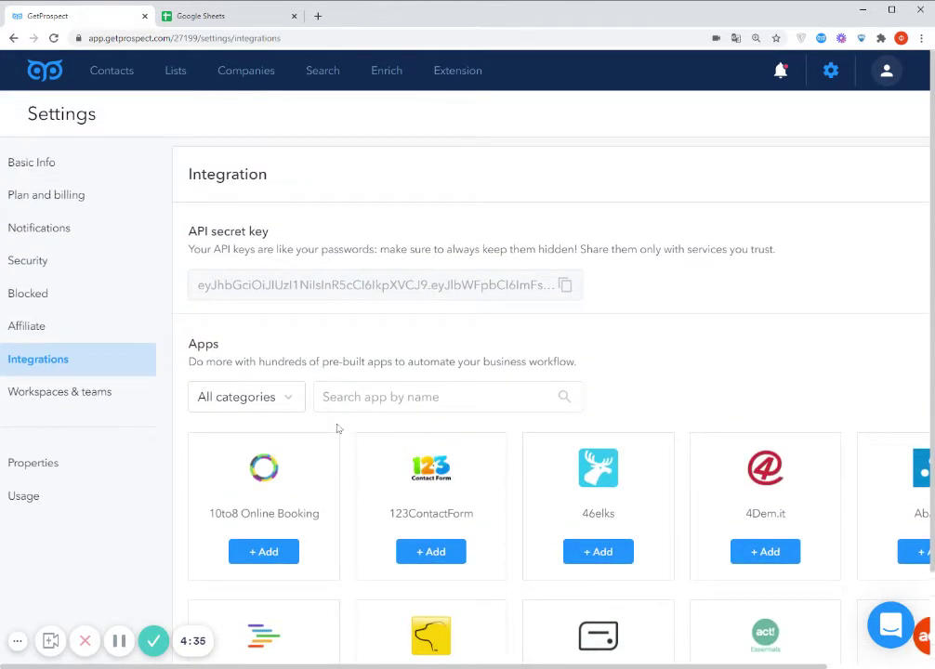
- Search the integration apps for "google sh" and add the Google Sheets integration
{"action": "left_click", "coordinate": [357, 397]}
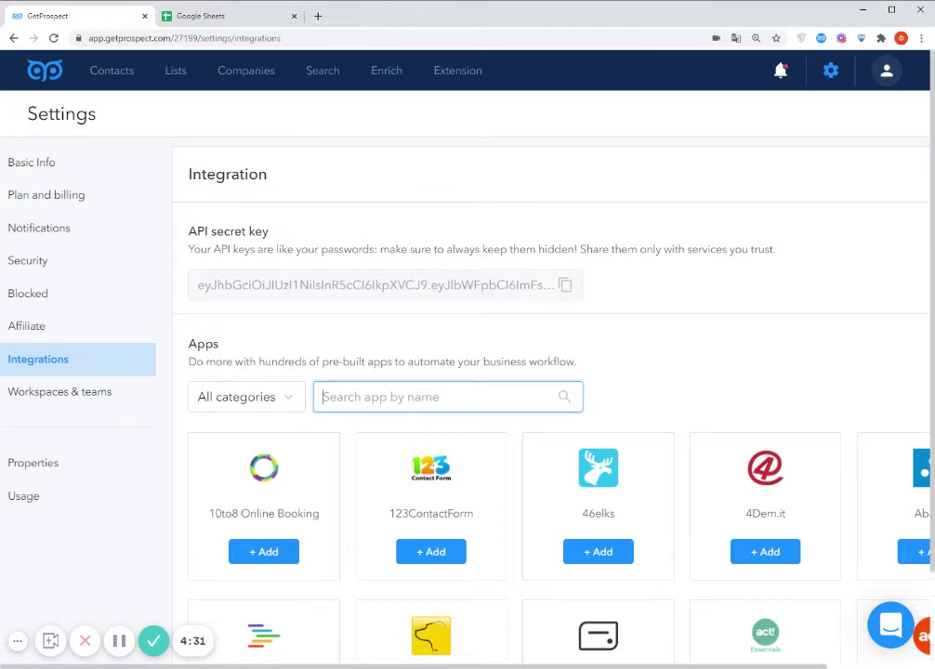
{"action": "type", "text": "google"}
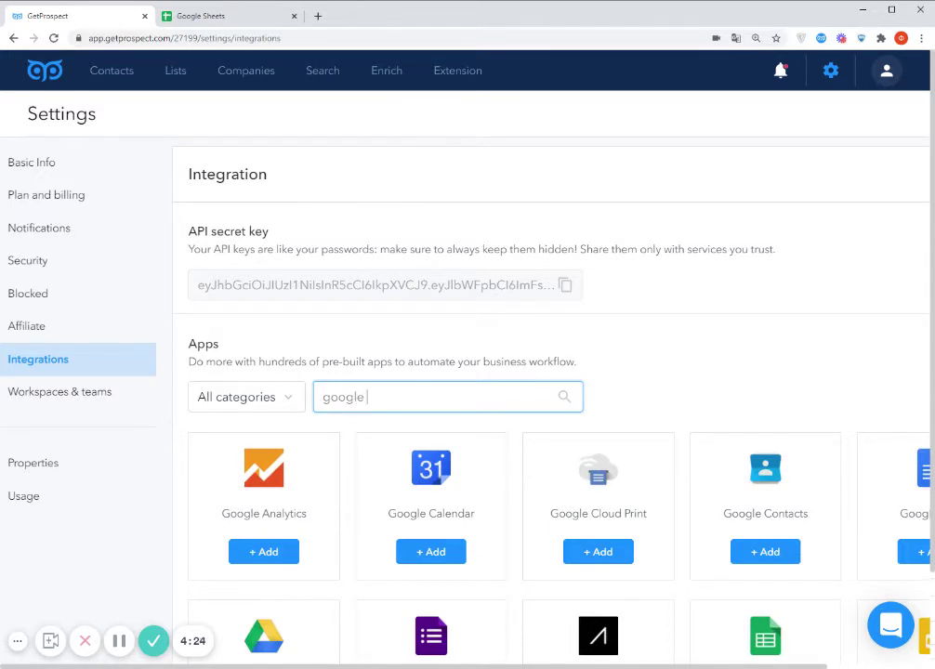
{"action": "type", "text": "shh"}
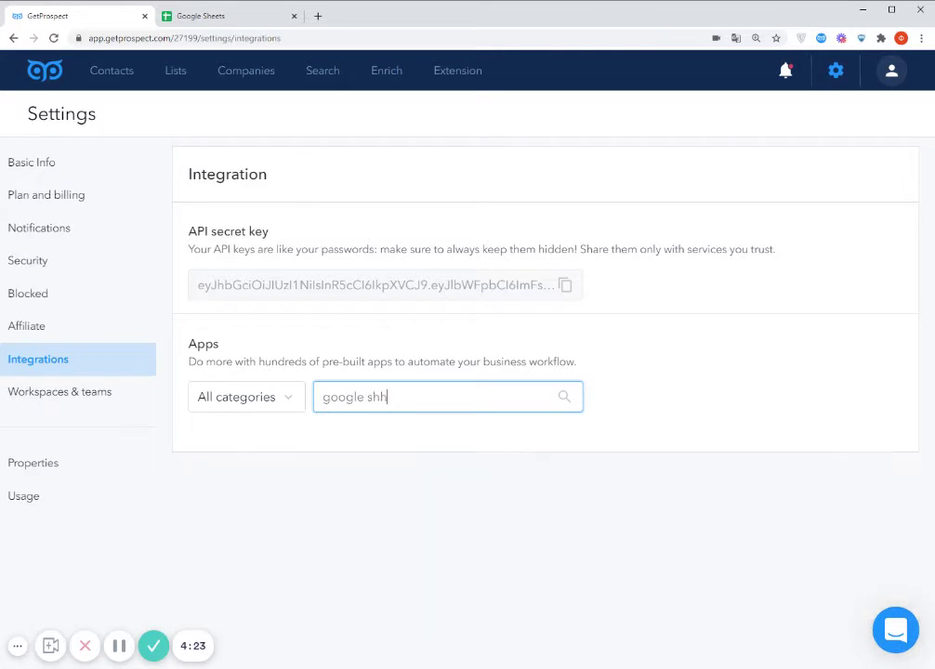
{"action": "key", "text": "BackSpace"}
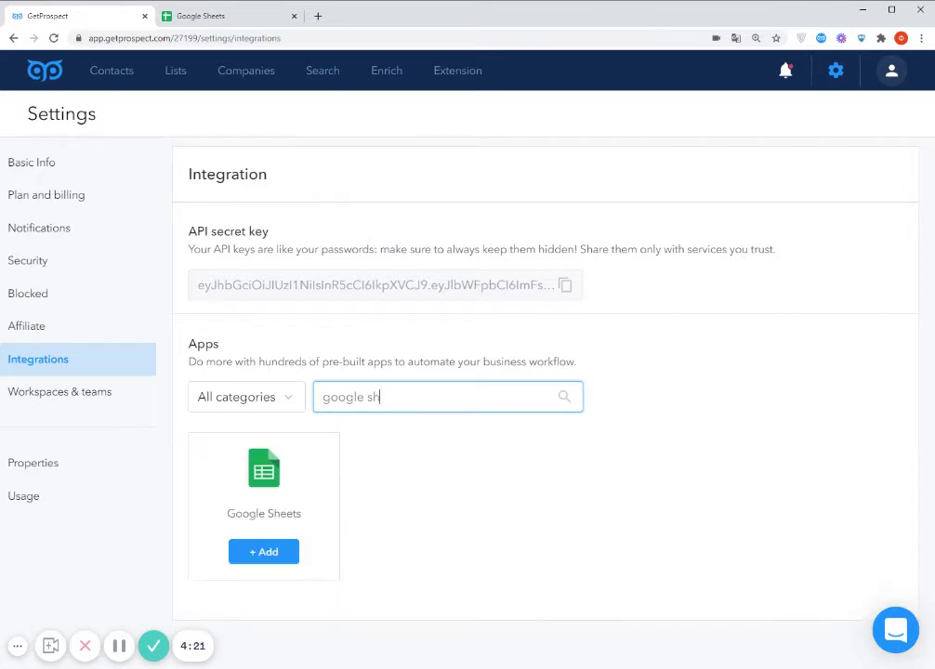
{"action": "left_click", "coordinate": [272, 554]}
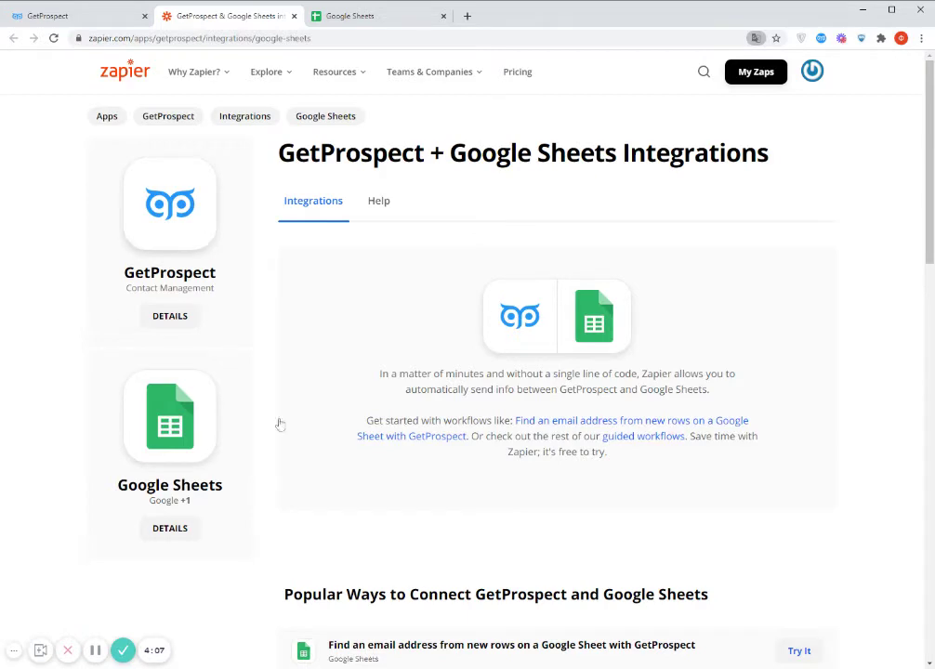
- Connect the New Contact With Email trigger to the Create Spreadsheet Row action on the Zapier integration page
{"action": "scroll", "coordinate": [383, 424], "scroll_direction": "down", "scroll_amount": 5}
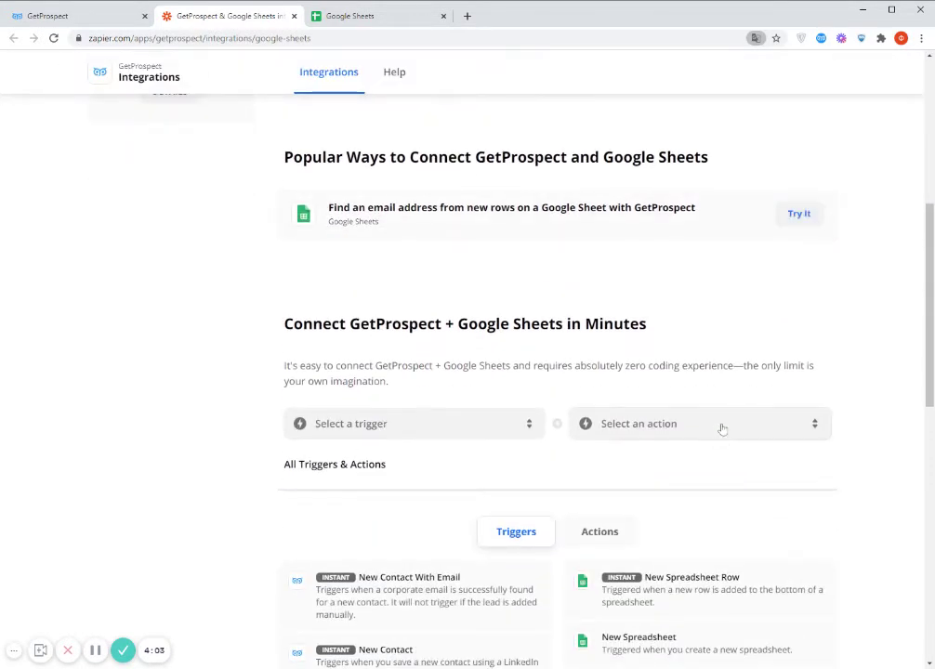
{"action": "left_click", "coordinate": [397, 428]}
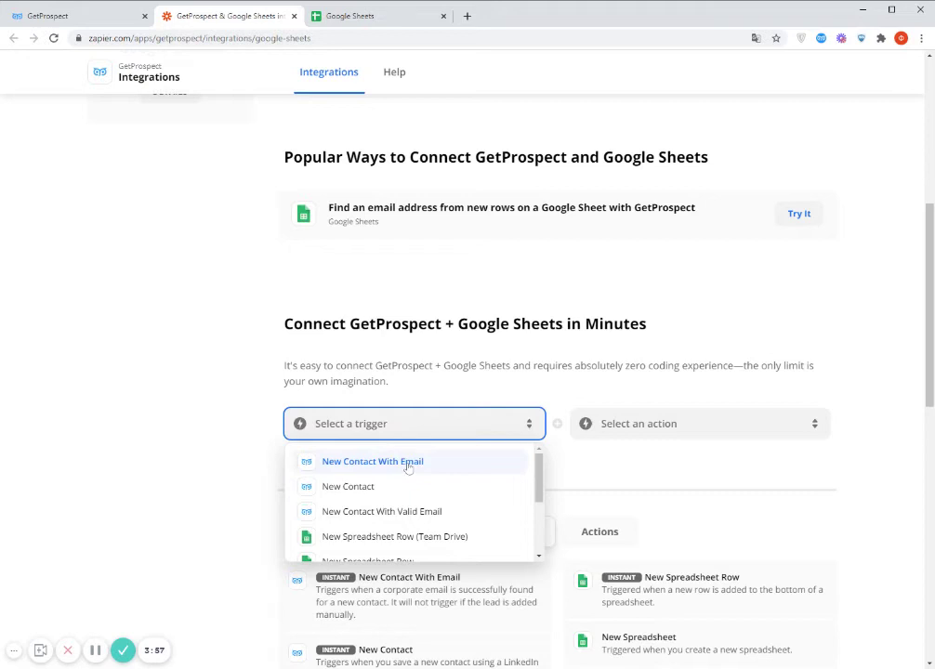
{"action": "left_click", "coordinate": [408, 469]}
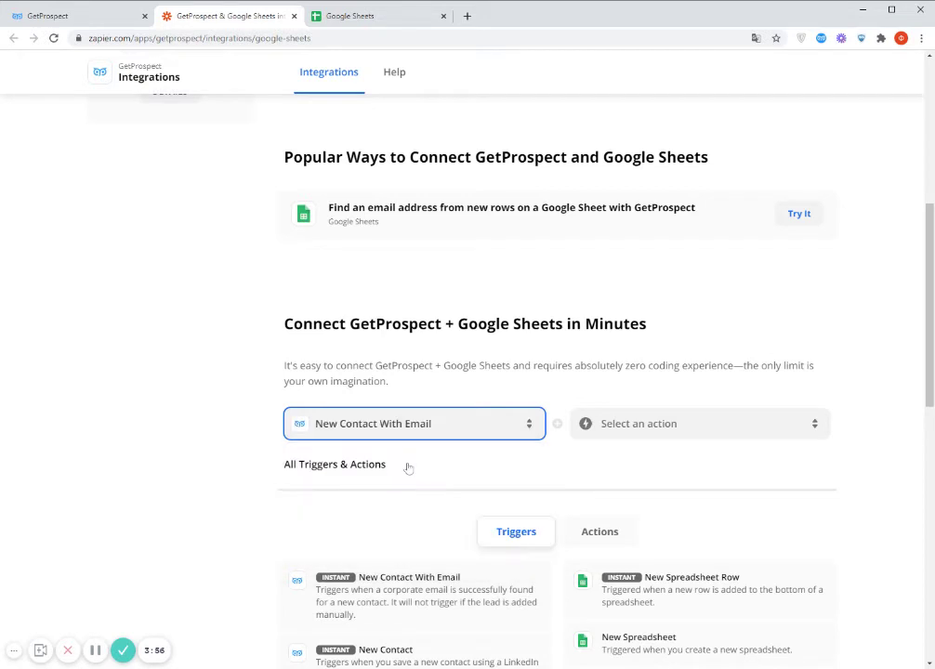
{"action": "left_click", "coordinate": [680, 433]}
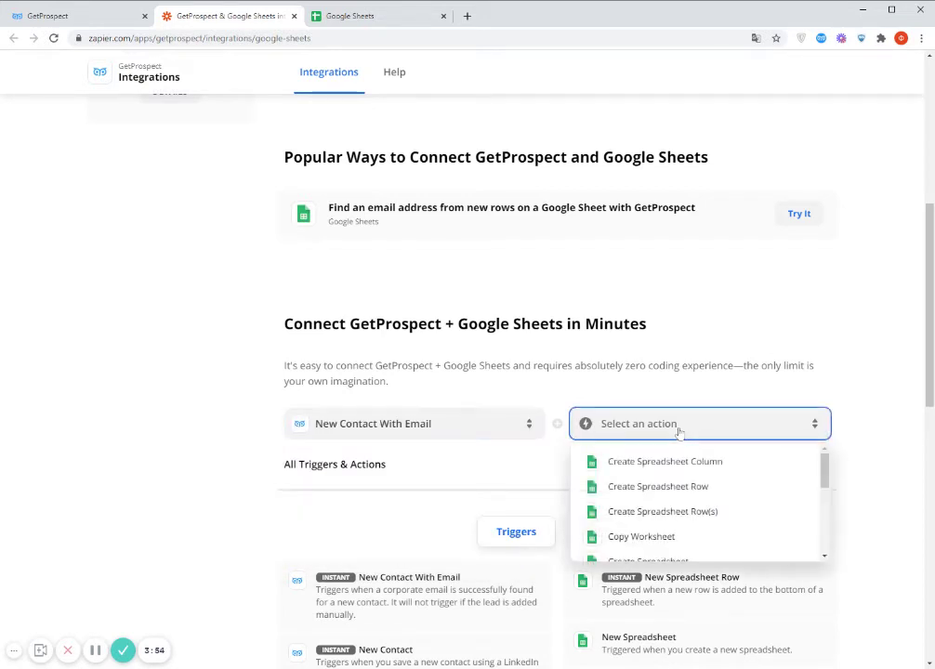
{"action": "left_click", "coordinate": [701, 487]}
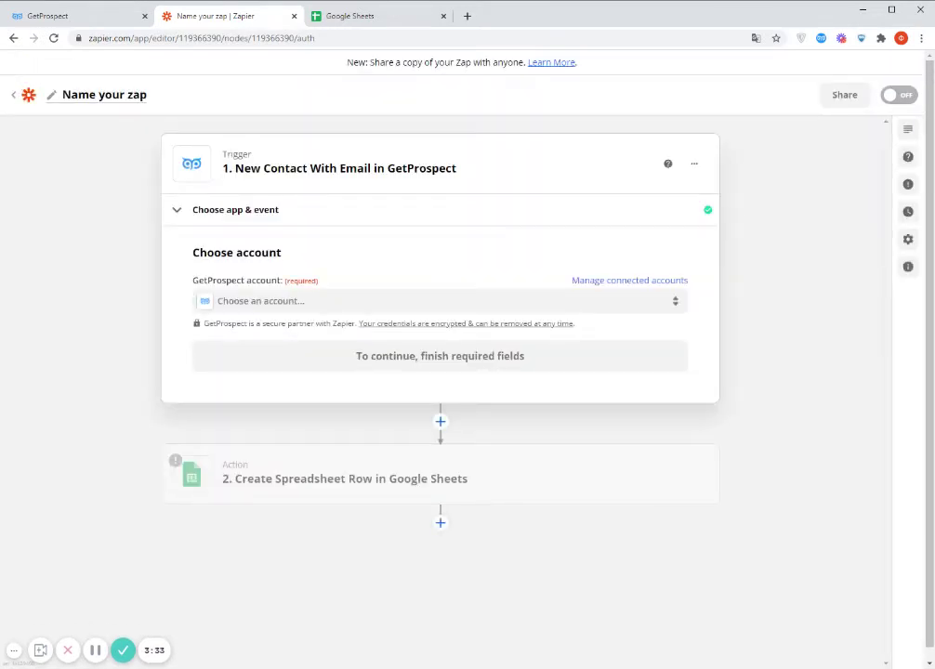
- Choose the existing GetProspect workspace account for the trigger, test the trigger and continue to the action
{"action": "left_click", "coordinate": [251, 304]}
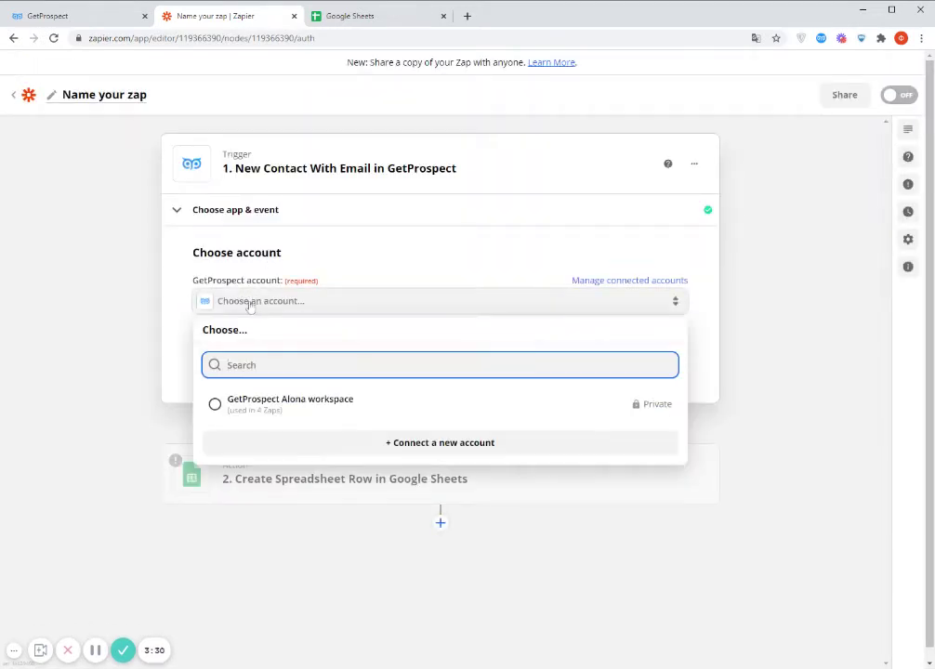
{"action": "left_click", "coordinate": [216, 409]}
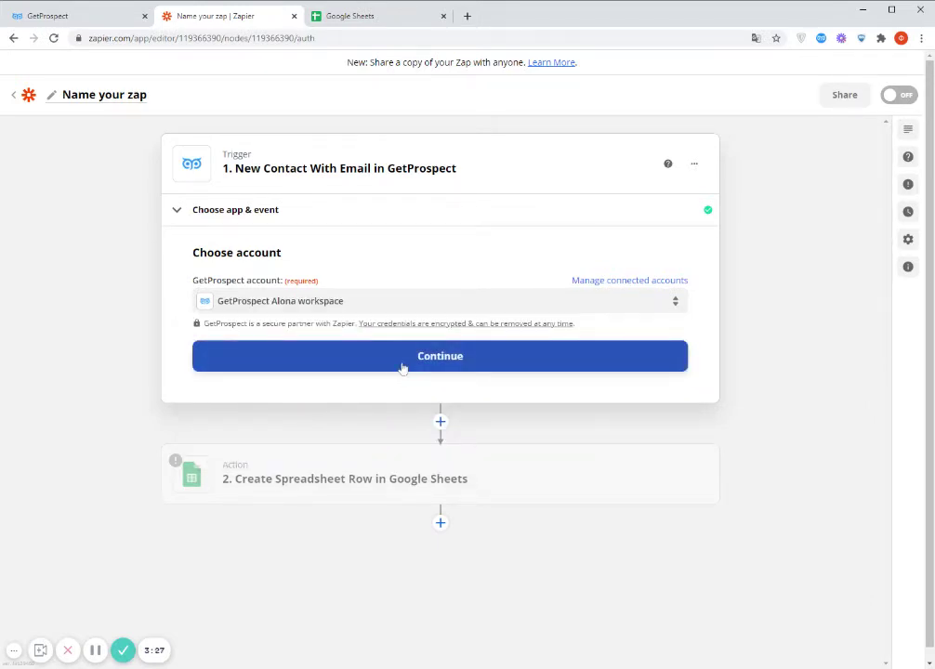
{"action": "left_click", "coordinate": [402, 369]}
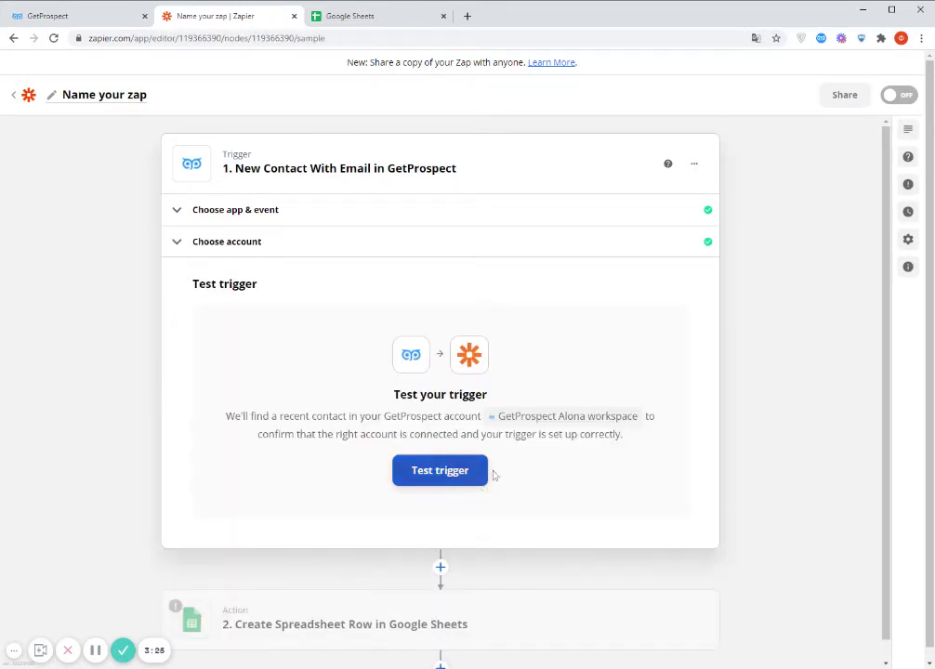
{"action": "left_click", "coordinate": [447, 478]}
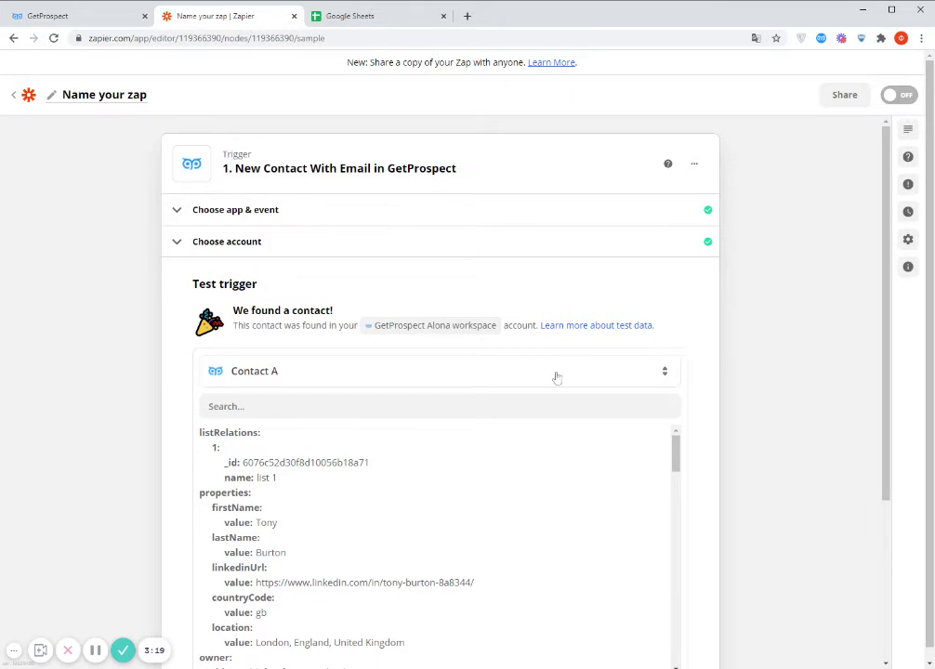
{"action": "scroll", "coordinate": [553, 386], "scroll_direction": "down", "scroll_amount": 3}
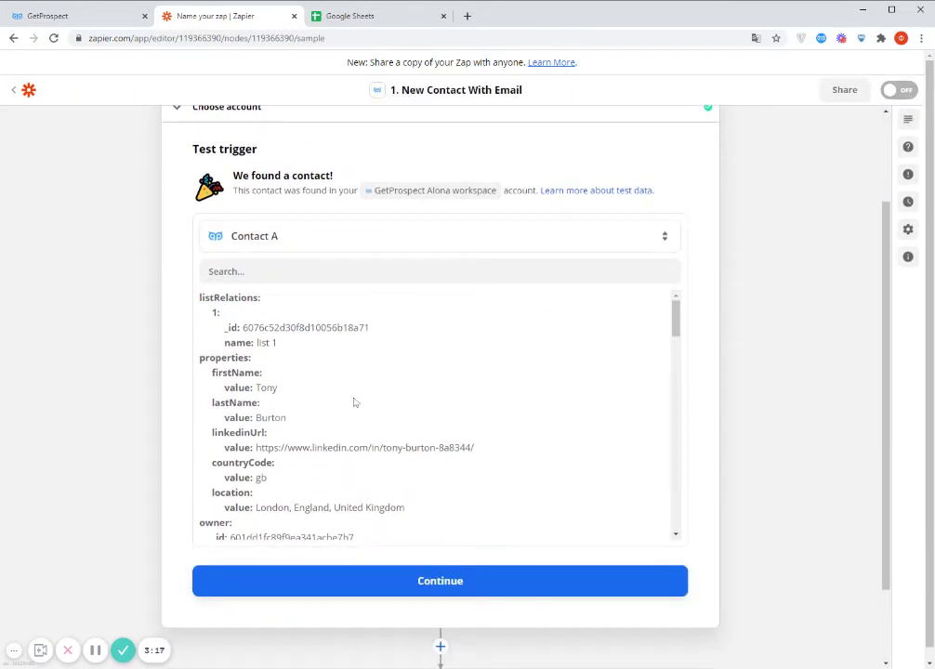
{"action": "left_click", "coordinate": [424, 582]}
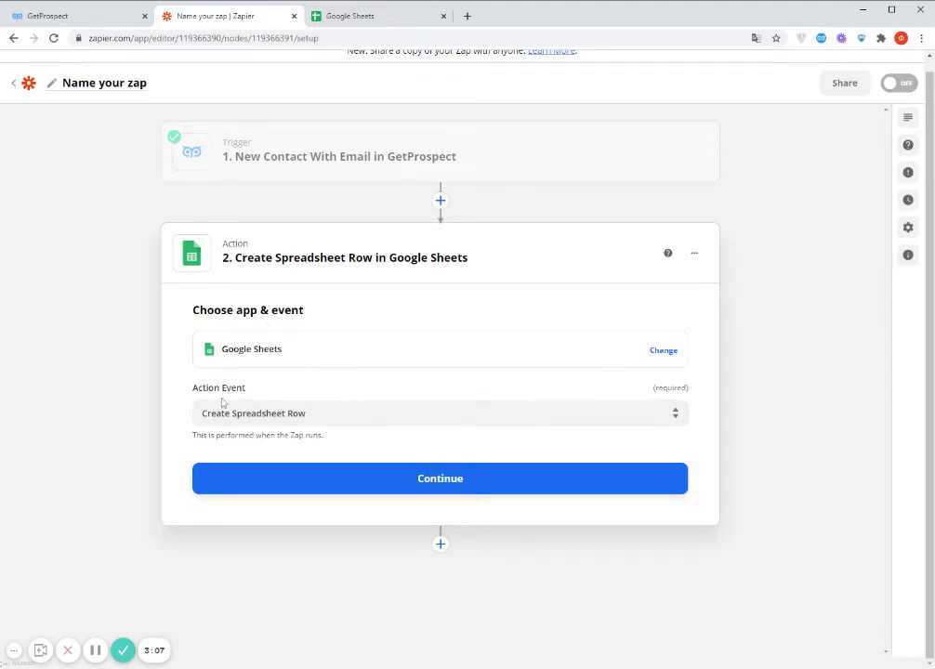
- Accept the Create Spreadsheet Row event and choose the connected Google Sheets account for the action
{"action": "left_click", "coordinate": [422, 480]}
{"action": "left_click", "coordinate": [297, 401]}
{"action": "left_click", "coordinate": [241, 502]}
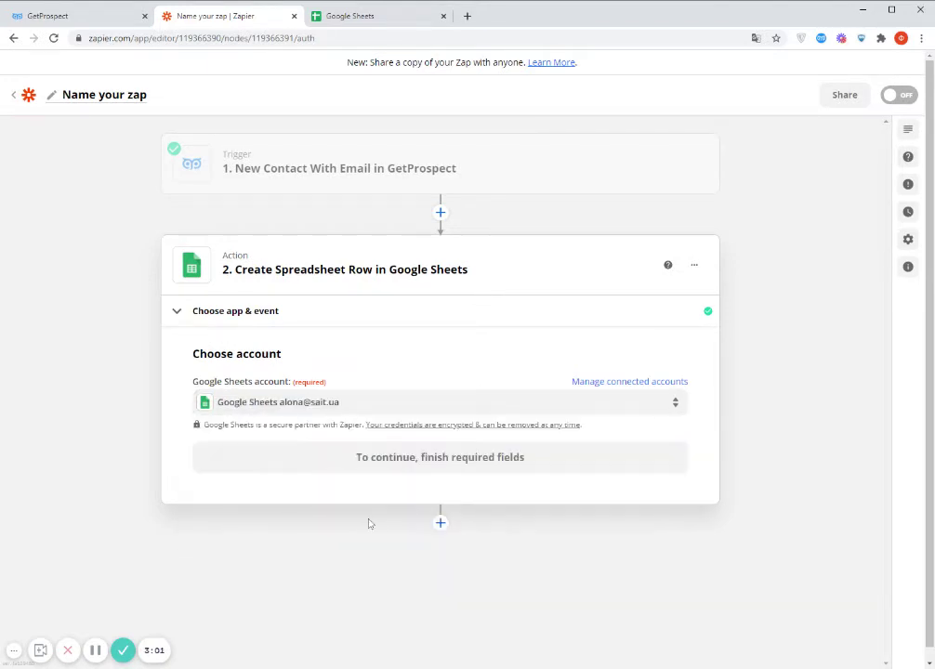
{"action": "left_click", "coordinate": [425, 463]}
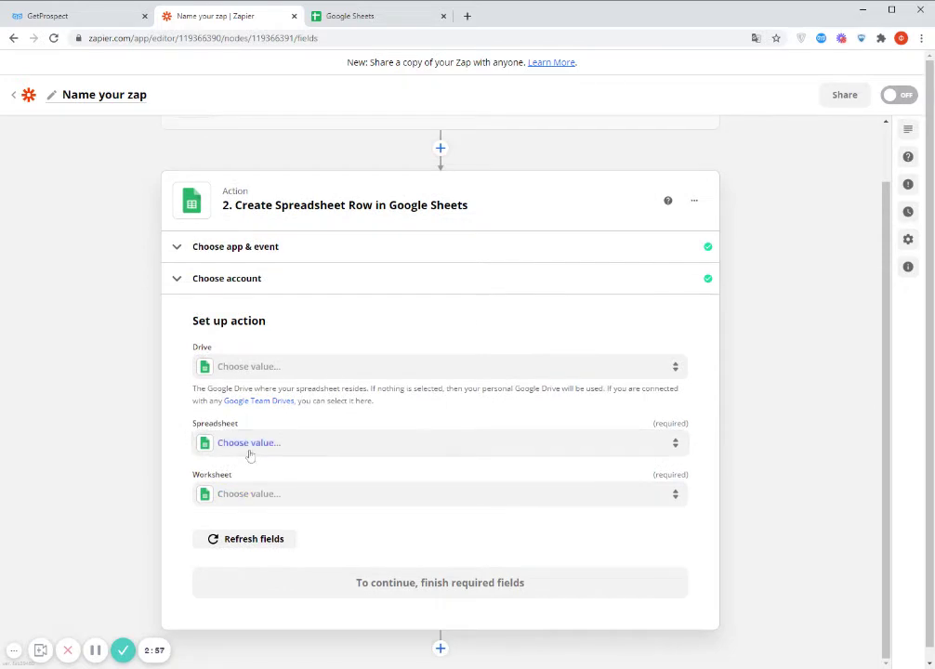
- Set the action's spreadsheet to GetProspect integration and its worksheet to Sheet1
{"action": "left_click", "coordinate": [257, 446]}
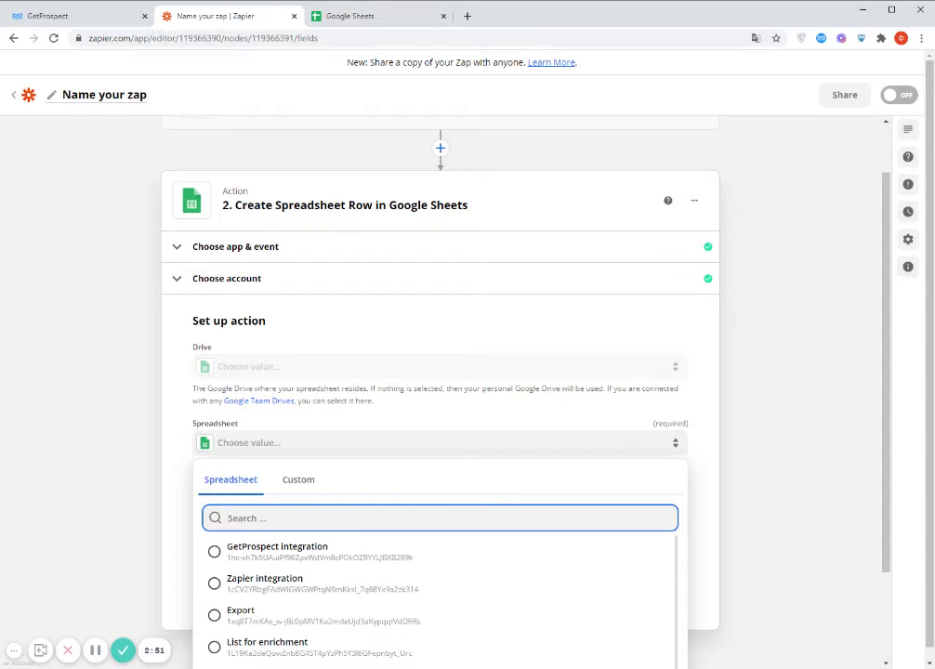
{"action": "left_click", "coordinate": [301, 552]}
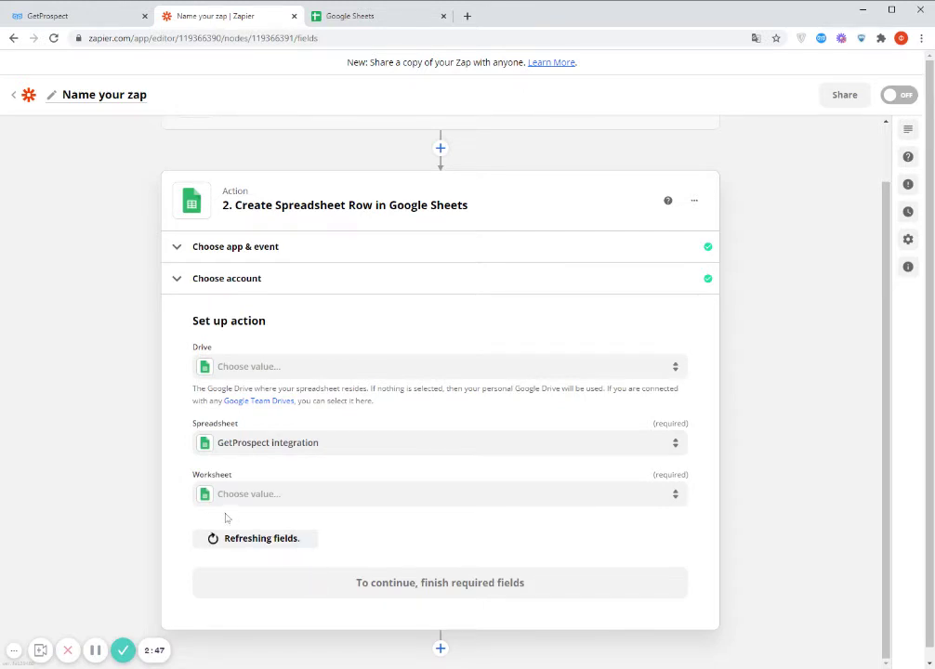
{"action": "left_click", "coordinate": [271, 495]}
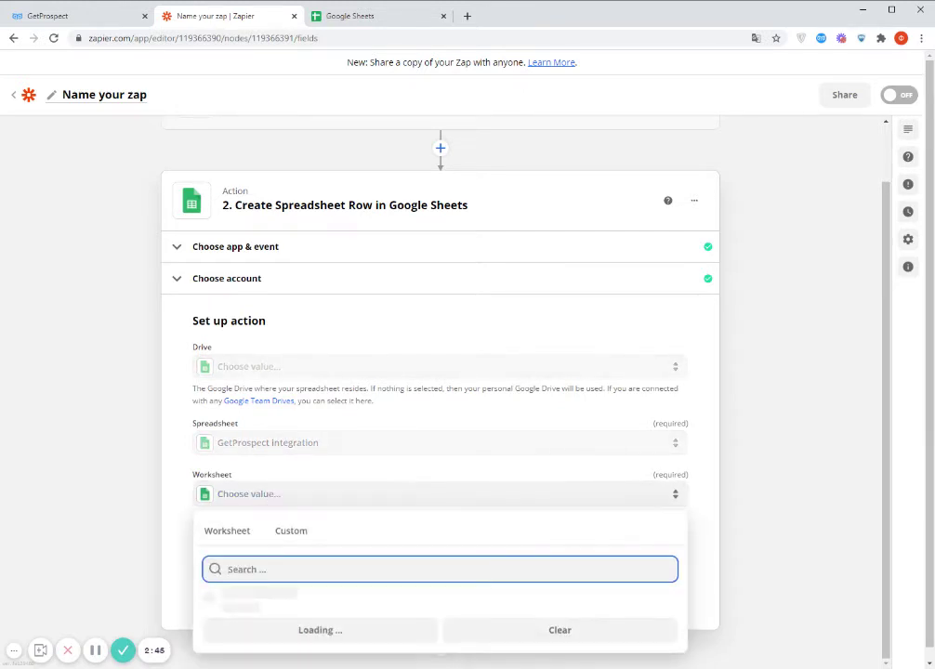
{"action": "left_click", "coordinate": [215, 601]}
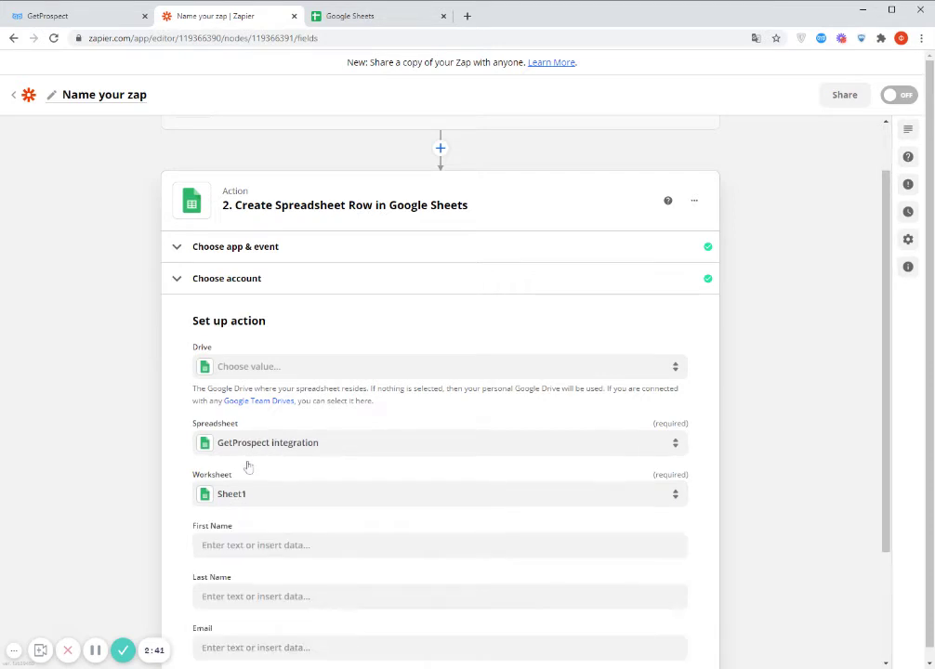
- Open the GetProspect integration spreadsheet in Google Sheets to check its column headers against the action's fields, and return to the zap
{"action": "scroll", "coordinate": [166, 514], "scroll_direction": "down", "scroll_amount": 2}
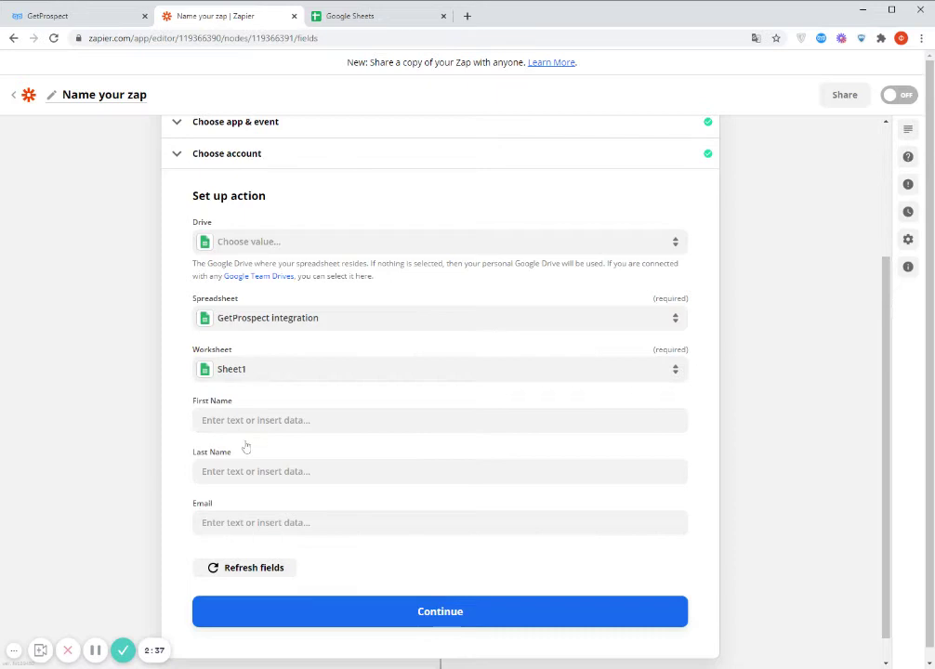
{"action": "left_click", "coordinate": [351, 18]}
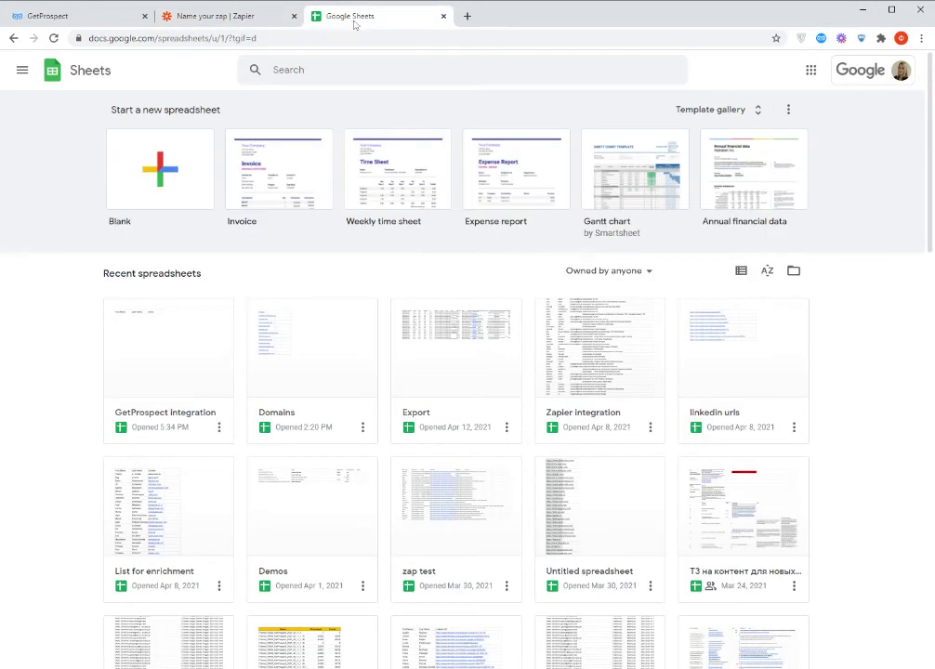
{"action": "left_click", "coordinate": [122, 382]}
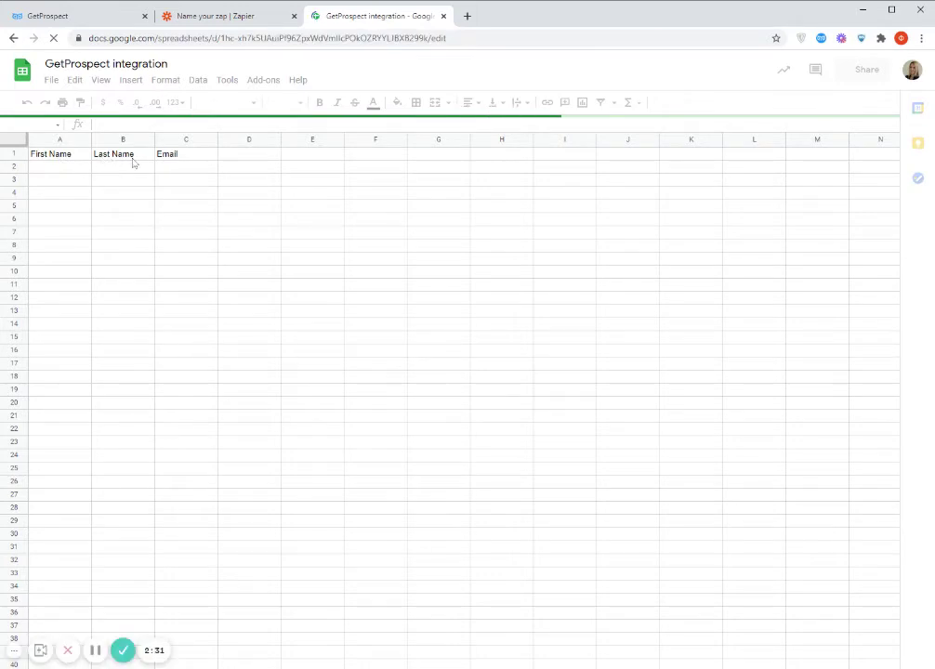
{"action": "left_click", "coordinate": [233, 16]}
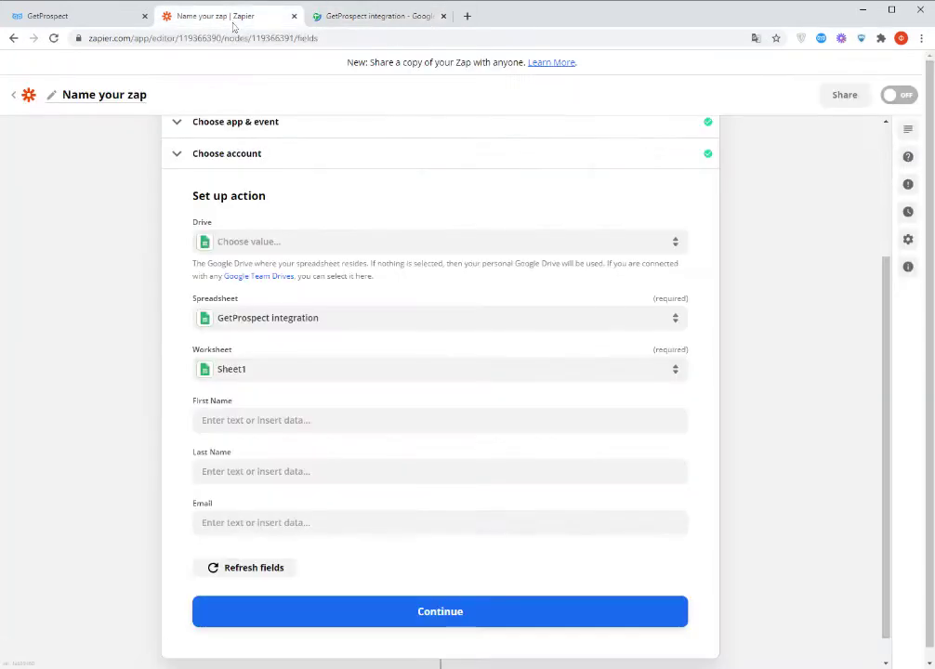
- Map the action's First Name field to the trigger's First Name data, searching for "firt"
{"action": "left_click", "coordinate": [235, 420]}
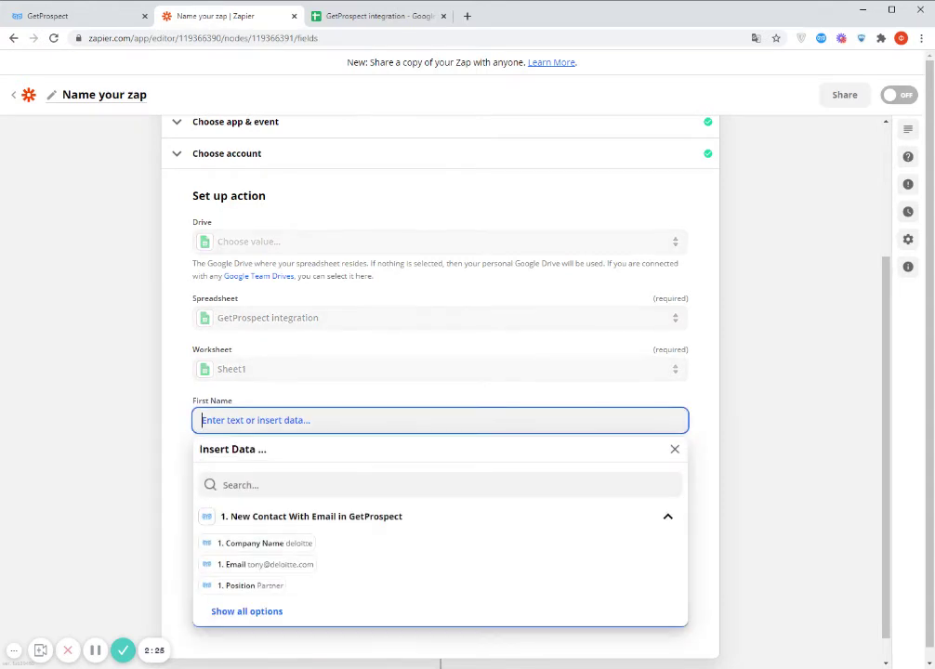
{"action": "left_click", "coordinate": [278, 484]}
{"action": "type", "text": "firt"}
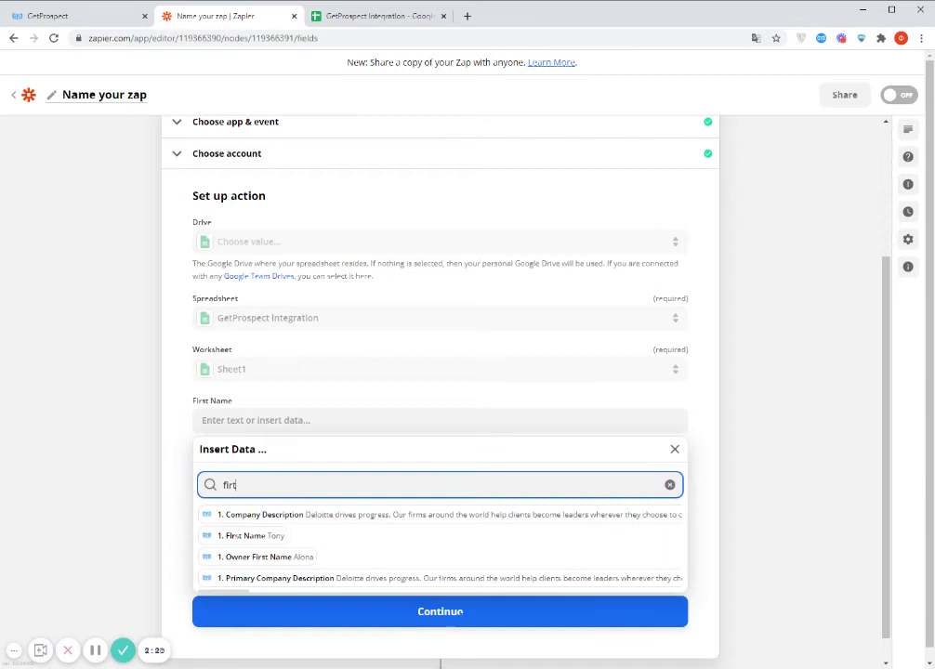
{"action": "left_click", "coordinate": [249, 535]}
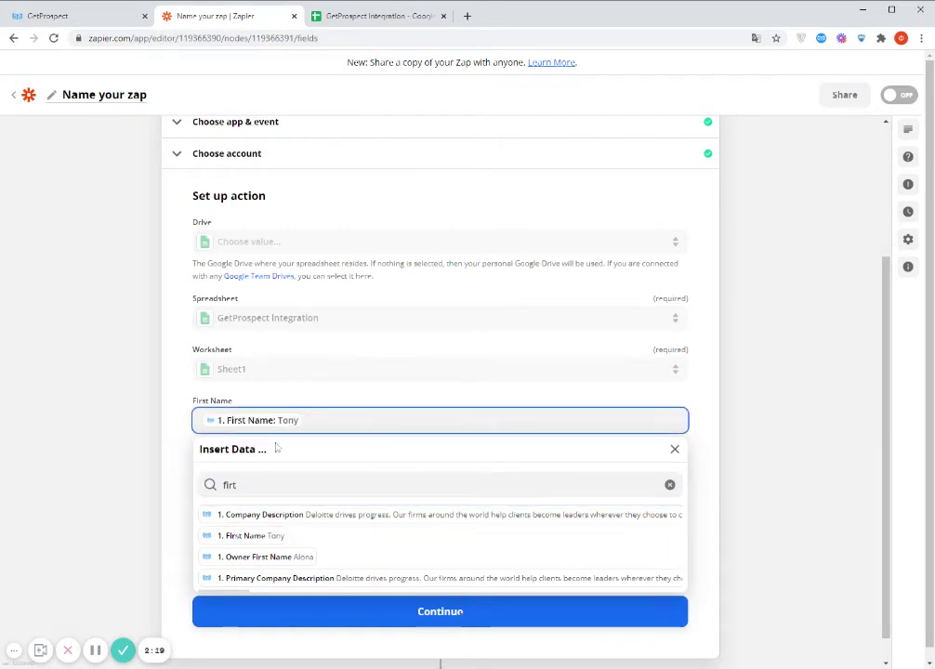
{"action": "left_click", "coordinate": [169, 446]}
- Map the action's Last Name field to the trigger's Last Name data, searching the insertable data for "last n"
{"action": "left_click", "coordinate": [259, 476]}
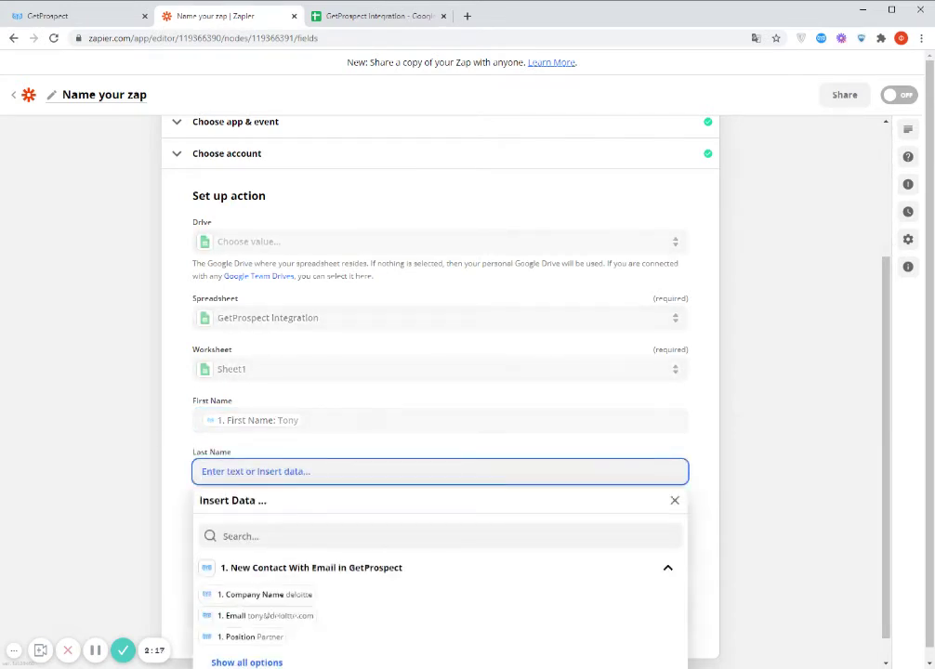
{"action": "type", "text": "last n"}
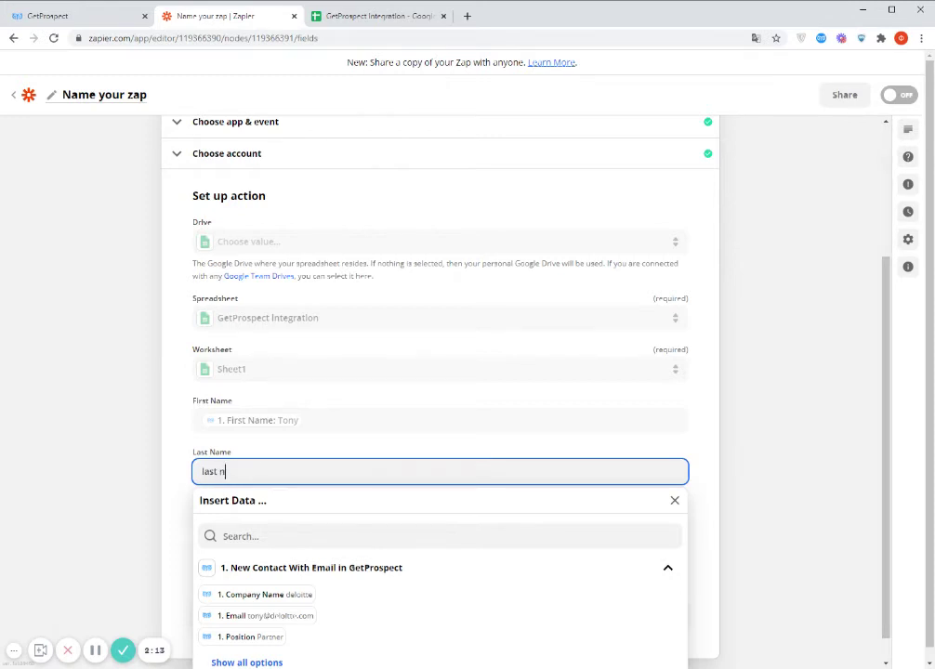
{"action": "key", "text": "ctrl+a"}
{"action": "key", "text": "BackSpace"}
{"action": "key", "text": "Tab"}
{"action": "type", "text": "last"}
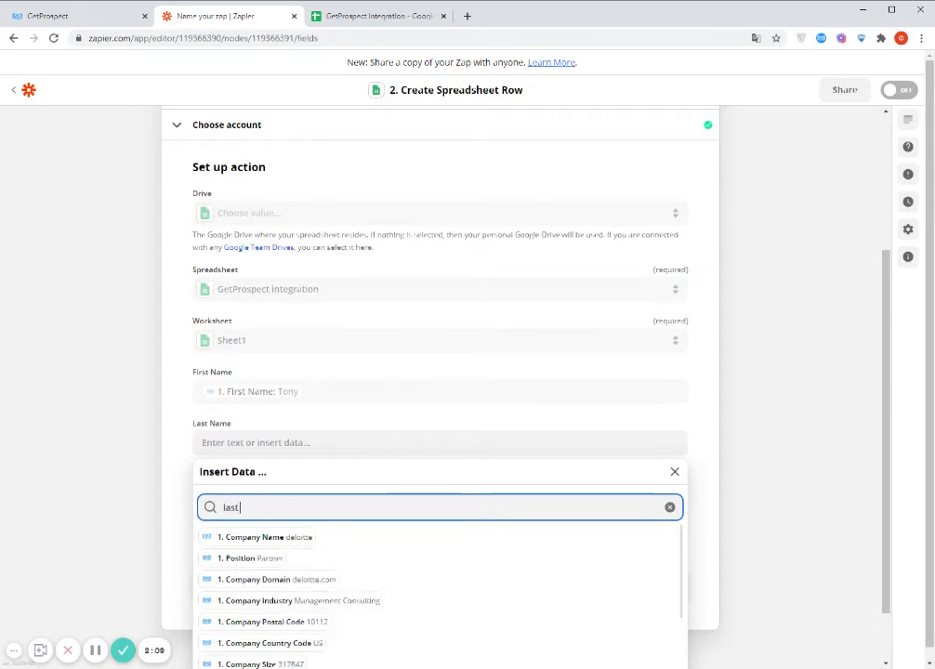
{"action": "type", "text": " n"}
{"action": "left_click", "coordinate": [259, 560]}
{"action": "left_click", "coordinate": [176, 493]}
- Map the action's Email field to the Email data of the New Contact With Email trigger
{"action": "left_click", "coordinate": [278, 493]}
{"action": "left_click", "coordinate": [267, 639]}
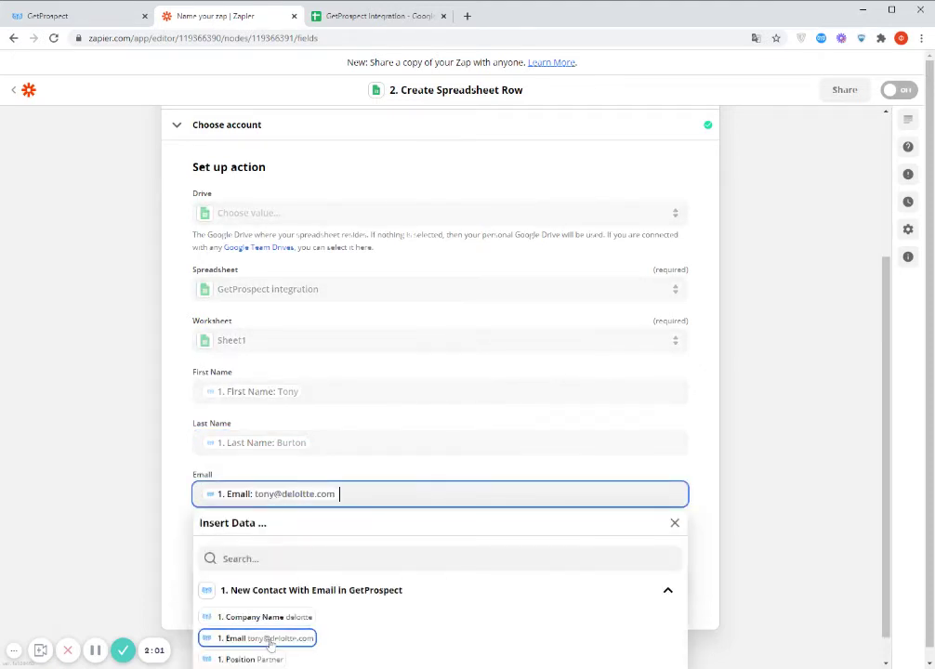
{"action": "left_click", "coordinate": [171, 526]}
- Complete the action setup and test it by sending a sample row to Google Sheets
{"action": "left_click", "coordinate": [452, 584]}
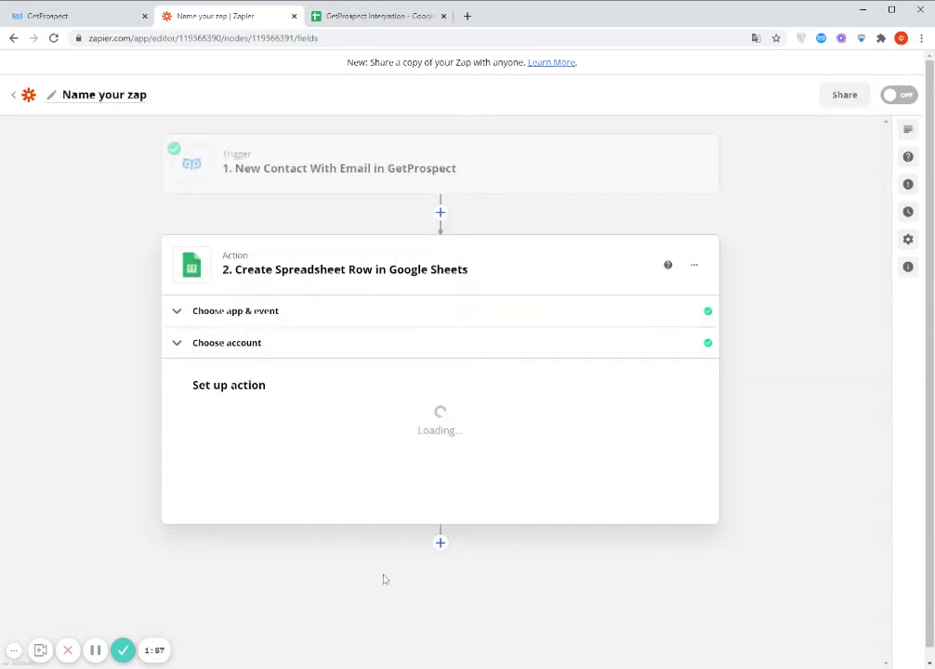
{"action": "scroll", "coordinate": [344, 543], "scroll_direction": "down", "scroll_amount": 1}
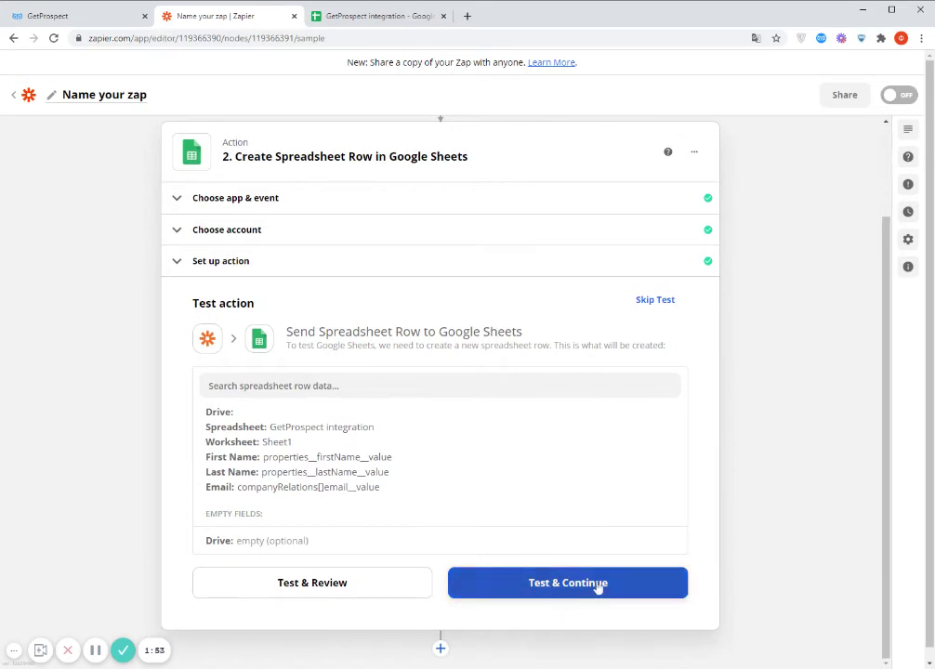
{"action": "left_click", "coordinate": [602, 591]}
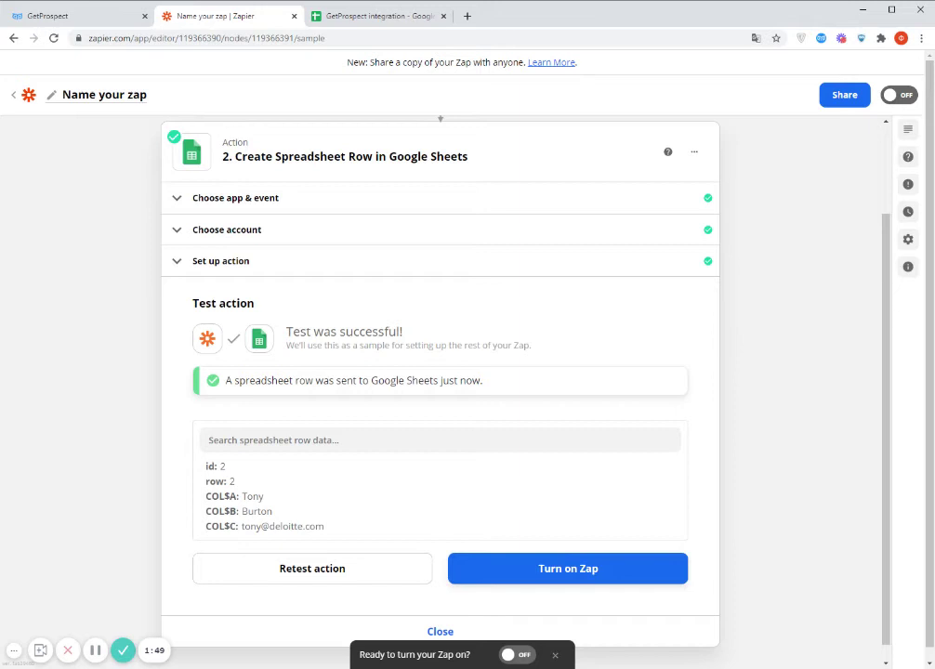
- Check the test row in the GetProspect integration spreadsheet, and return to Zapier to turn on the zap
{"action": "left_click", "coordinate": [362, 16]}
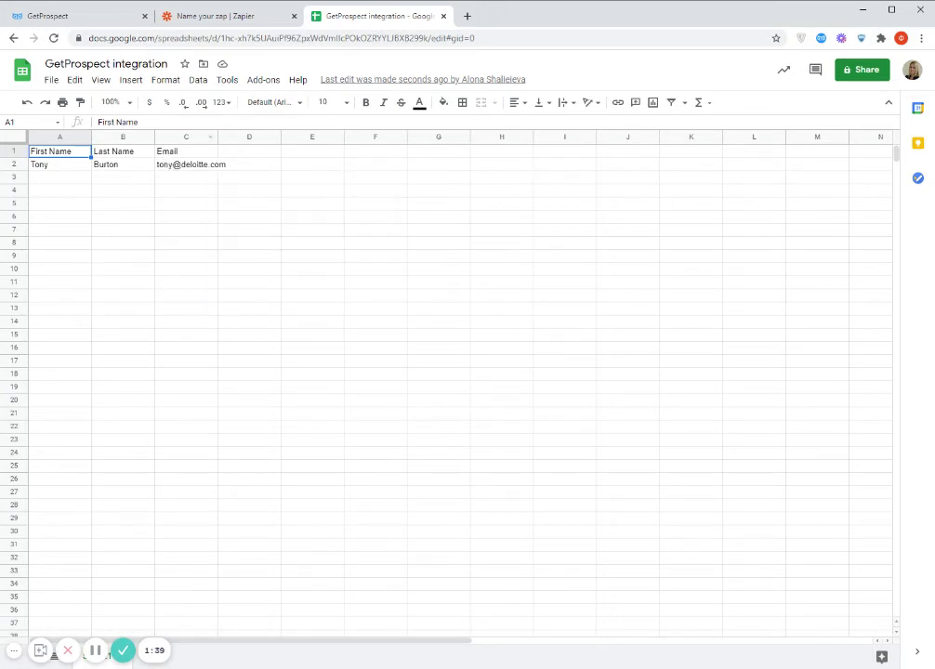
{"action": "left_click", "coordinate": [194, 17]}
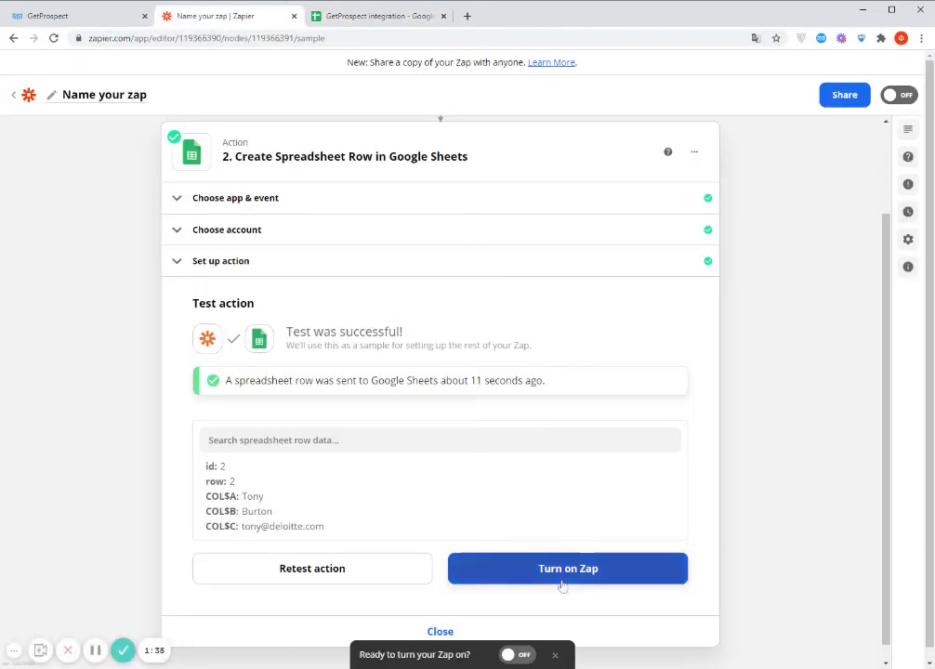
{"action": "left_click", "coordinate": [599, 582]}
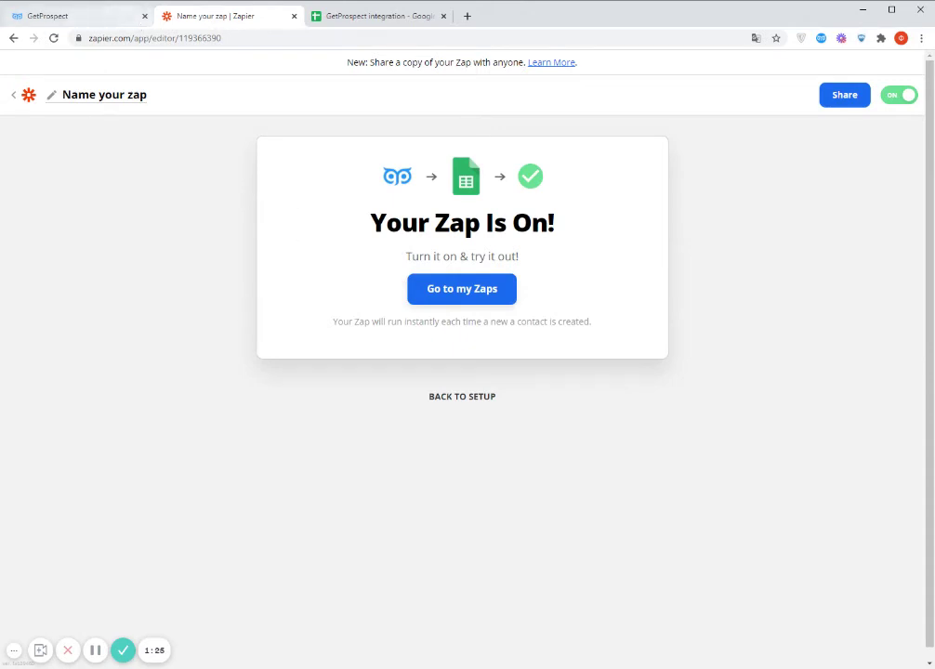
- Switch to GetProspect, look over the list of all contacts, and open the lead search
{"action": "left_click", "coordinate": [118, 18]}
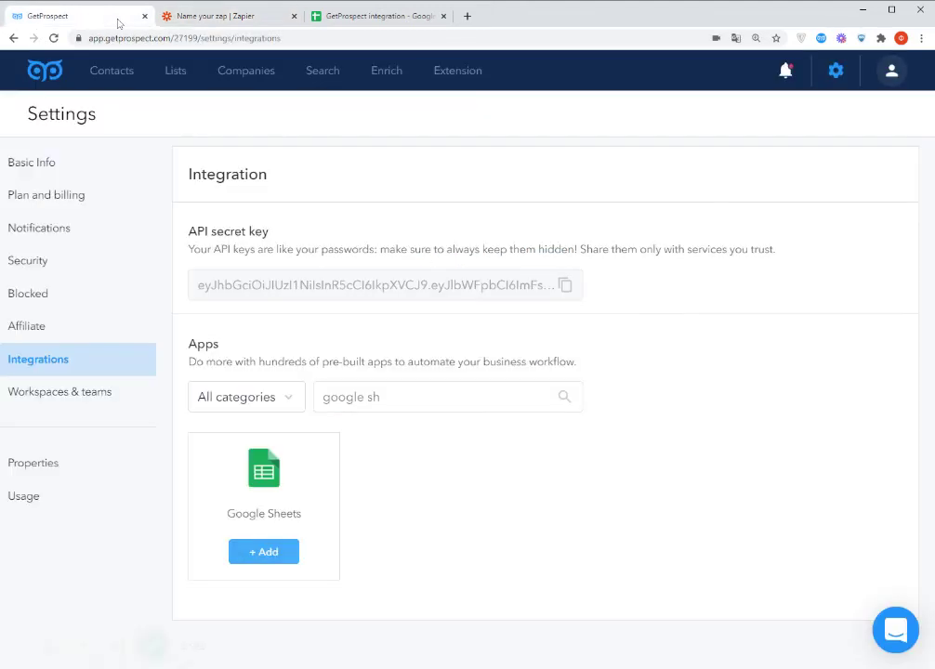
{"action": "left_click", "coordinate": [96, 61]}
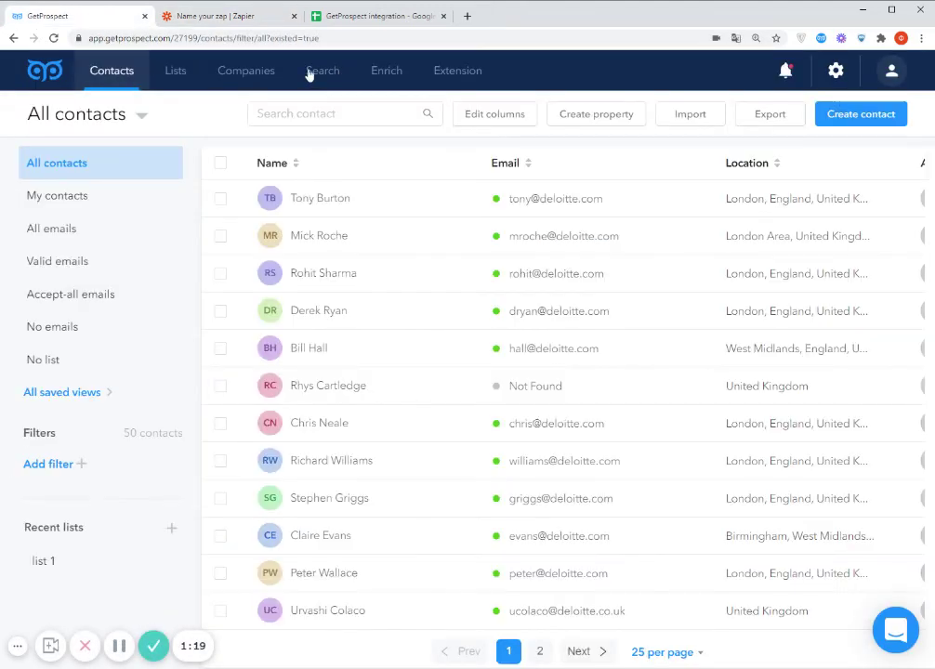
{"action": "left_click", "coordinate": [309, 72]}
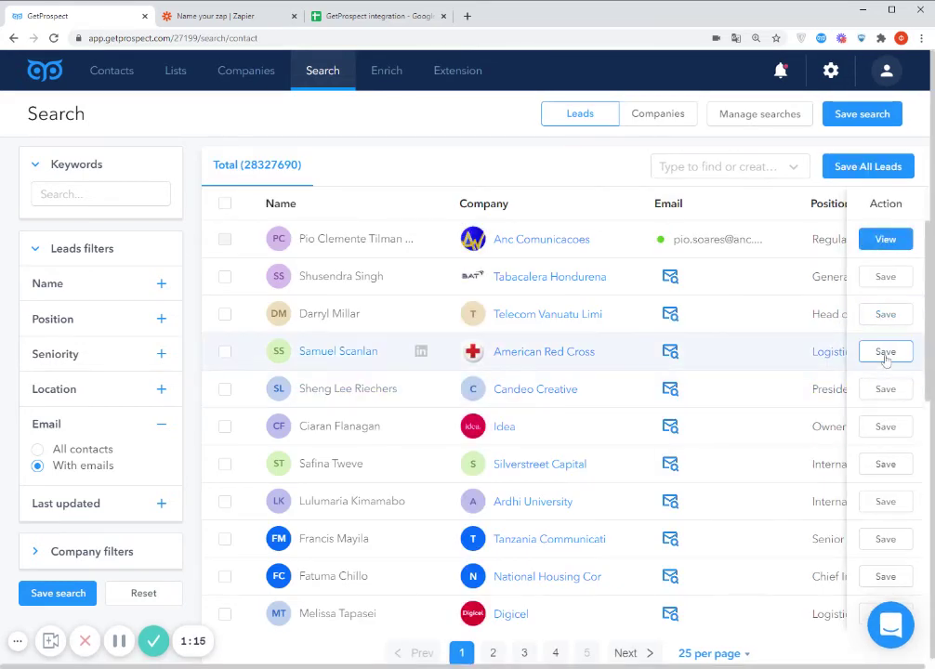
- Save the nine consecutive leads from the American Red Cross row through the National University row as contacts
{"action": "left_click", "coordinate": [886, 355]}
{"action": "left_click", "coordinate": [886, 389]}
{"action": "left_click", "coordinate": [886, 425]}
{"action": "left_click", "coordinate": [886, 464]}
{"action": "left_click", "coordinate": [886, 501]}
{"action": "left_click", "coordinate": [886, 539]}
{"action": "left_click", "coordinate": [886, 576]}
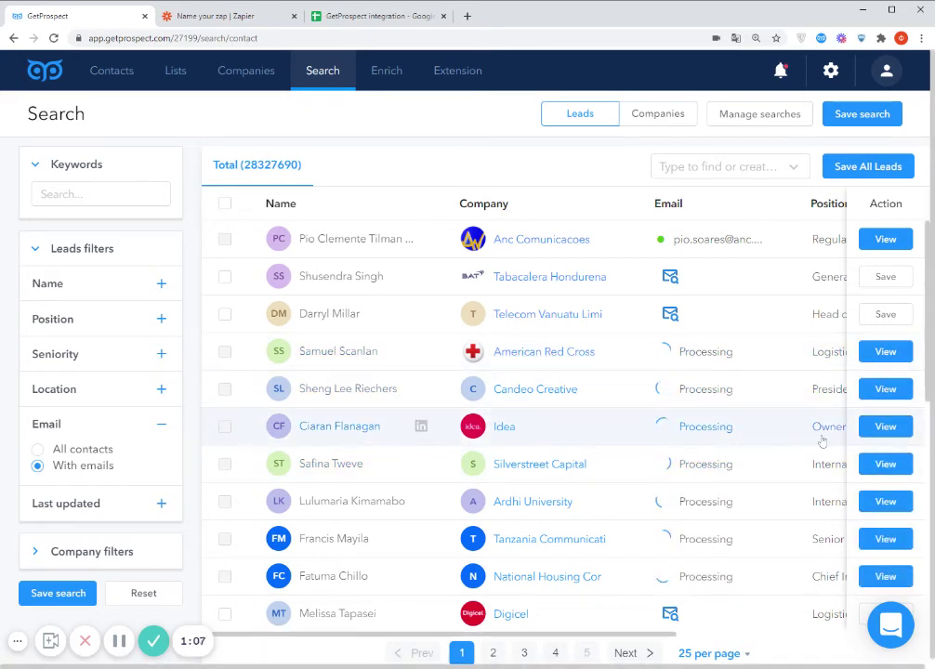
{"action": "scroll", "coordinate": [826, 444], "scroll_direction": "down", "scroll_amount": 2}
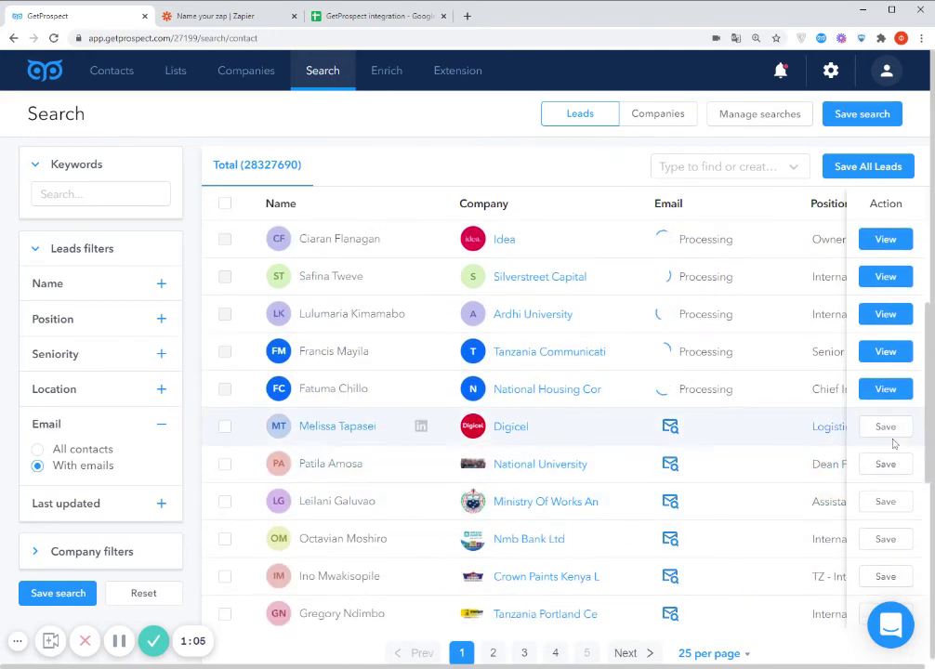
{"action": "left_click", "coordinate": [887, 465]}
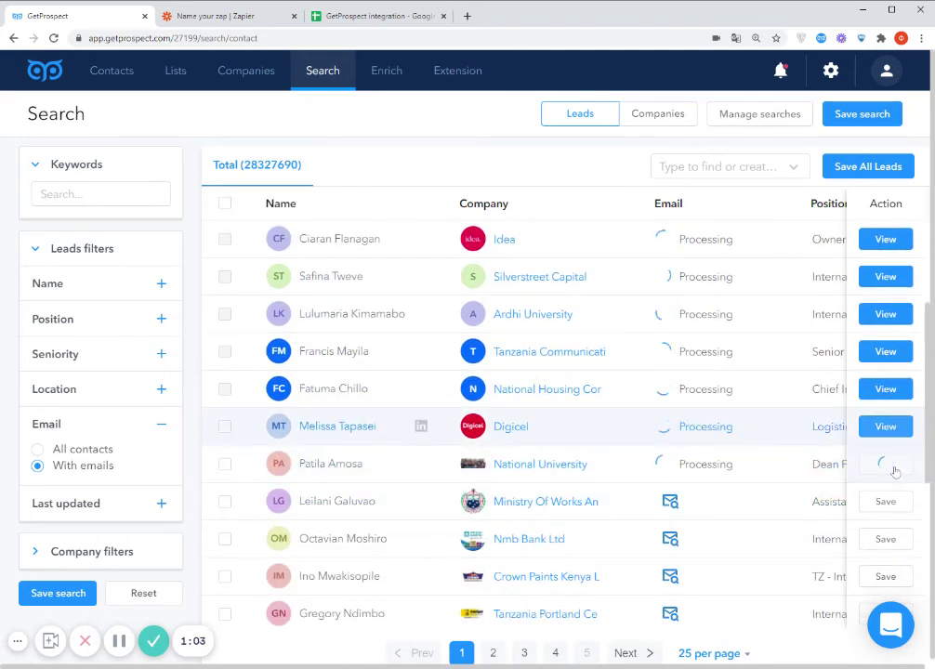
- Check the saved leads' email status and the Google Sheets spreadsheet for new rows, and return to GetProspect
{"action": "scroll", "coordinate": [824, 444], "scroll_direction": "up", "scroll_amount": 2}
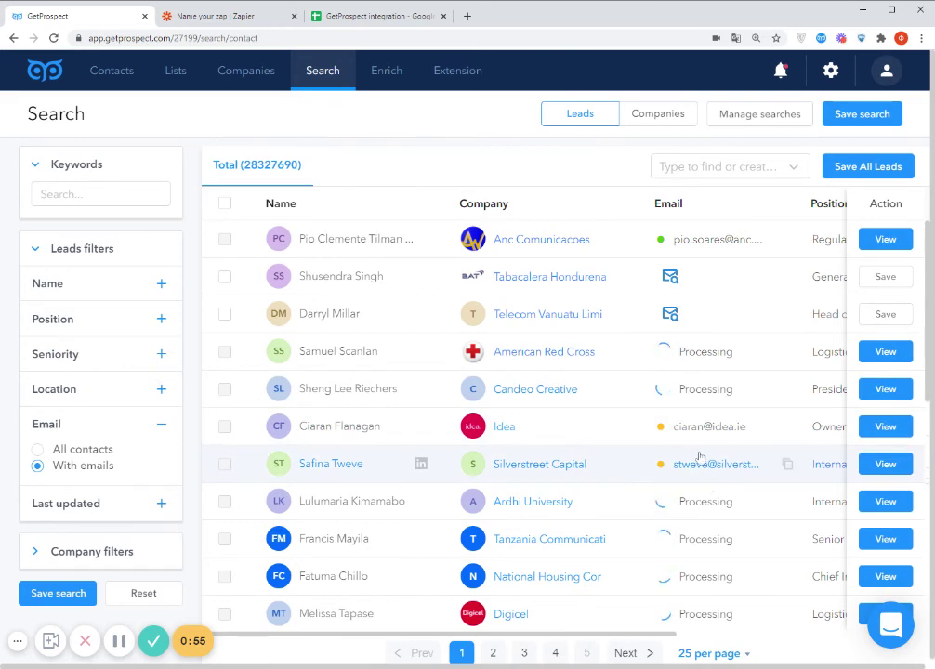
{"action": "left_click", "coordinate": [375, 17]}
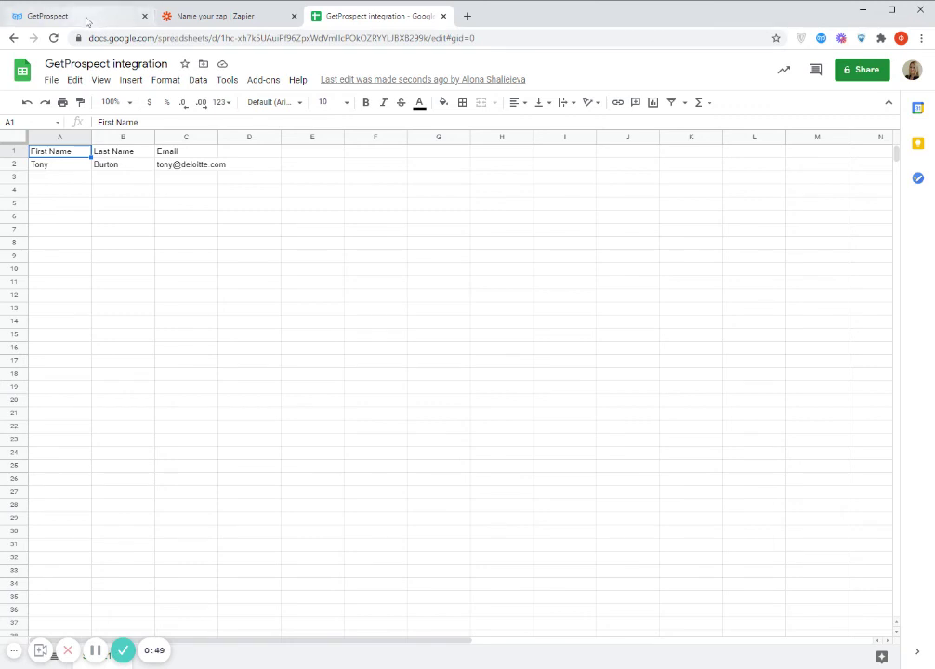
{"action": "left_click", "coordinate": [41, 16]}
- Save the leads at Tanzania Portland Ce, Crown Paints Kenya L, Nmb Bank Ltd, Ministry Of Works An and Cigma Events Pvt Lt
{"action": "scroll", "coordinate": [884, 421], "scroll_direction": "down", "scroll_amount": 5}
{"action": "left_click", "coordinate": [884, 423]}
{"action": "left_click", "coordinate": [885, 388]}
{"action": "left_click", "coordinate": [884, 351]}
{"action": "left_click", "coordinate": [885, 314]}
{"action": "scroll", "coordinate": [884, 502], "scroll_direction": "down", "scroll_amount": 2}
{"action": "left_click", "coordinate": [885, 537]}
- Compare the newly saved contacts in GetProspect with the rows in the GetProspect integration spreadsheet
{"action": "left_click", "coordinate": [369, 17]}
{"action": "left_click", "coordinate": [46, 15]}
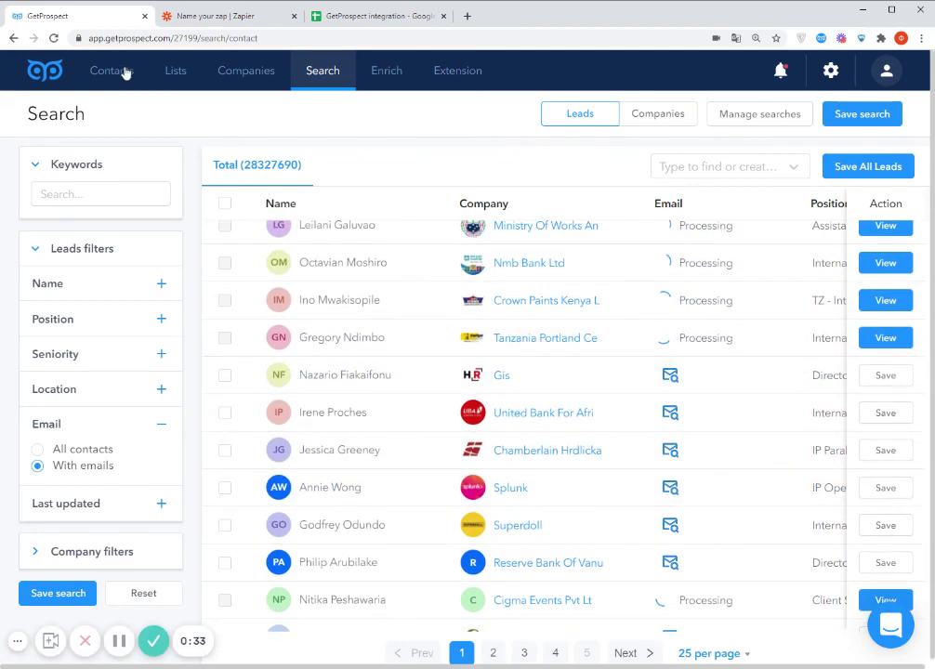
{"action": "left_click", "coordinate": [117, 71]}
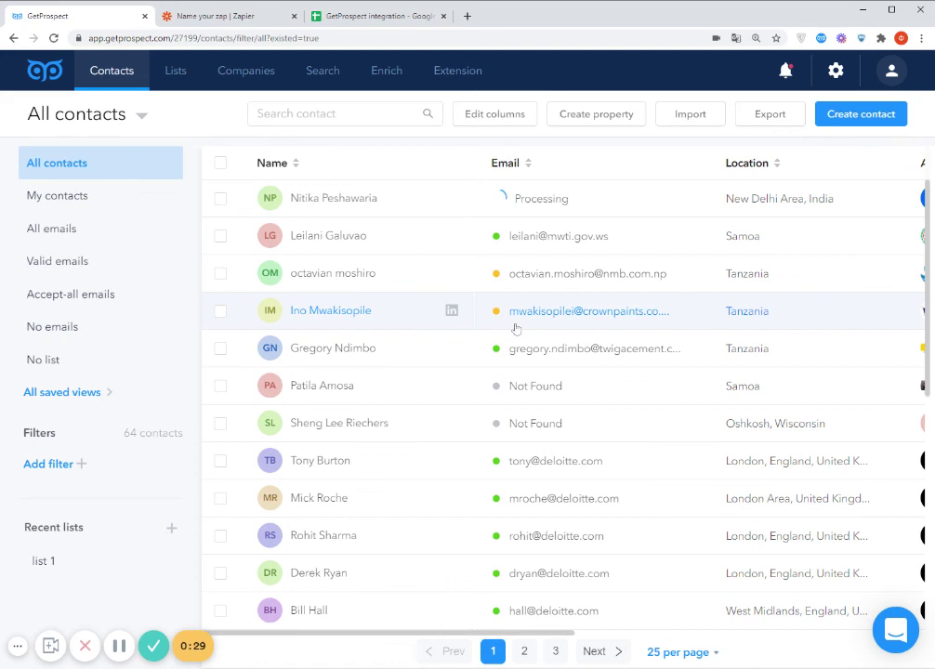
{"action": "left_click", "coordinate": [367, 16]}
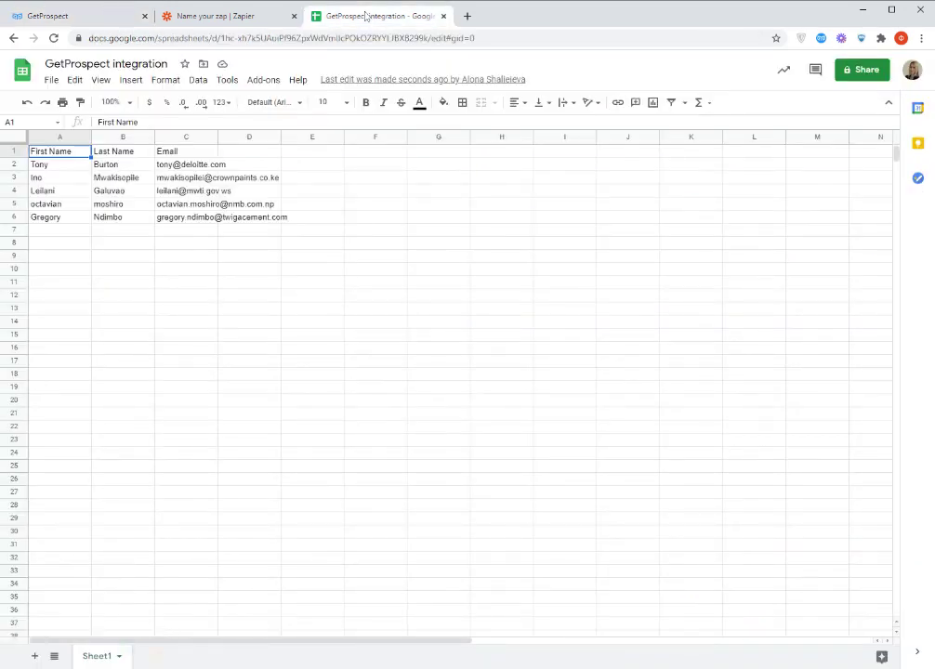